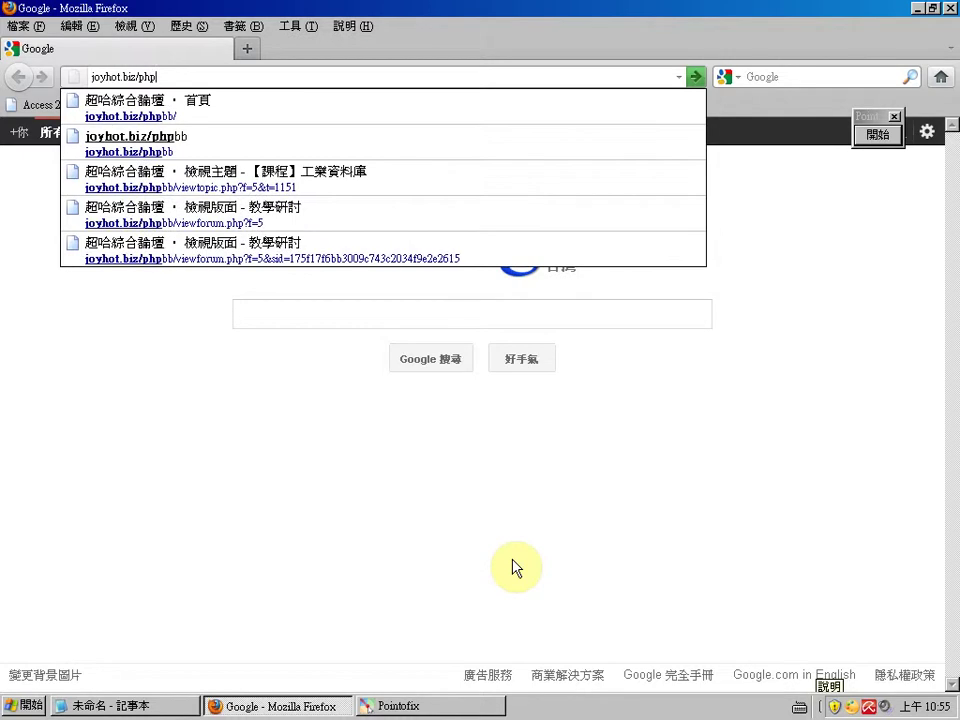
Step: Open the forum at joyhot.biz/phpbb and temporarily frame the 教學研討 board with a red Pointofix rectangle
{"action": "type", "text": "b"}
{"action": "key", "text": "Return"}
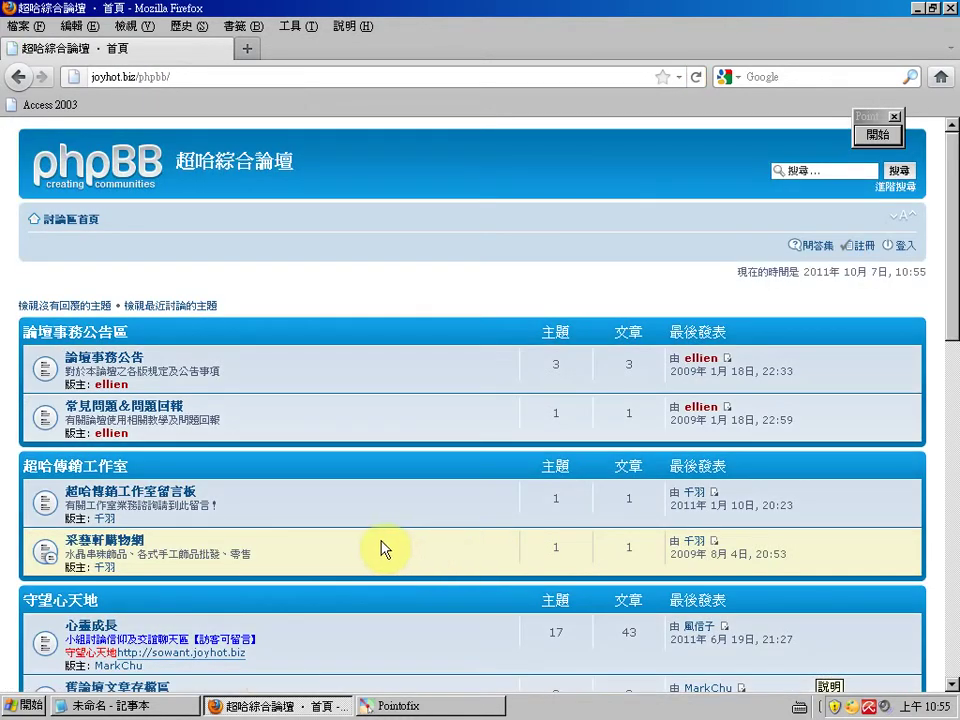
{"action": "scroll", "coordinate": [381, 549], "scroll_direction": "down", "scroll_amount": 4}
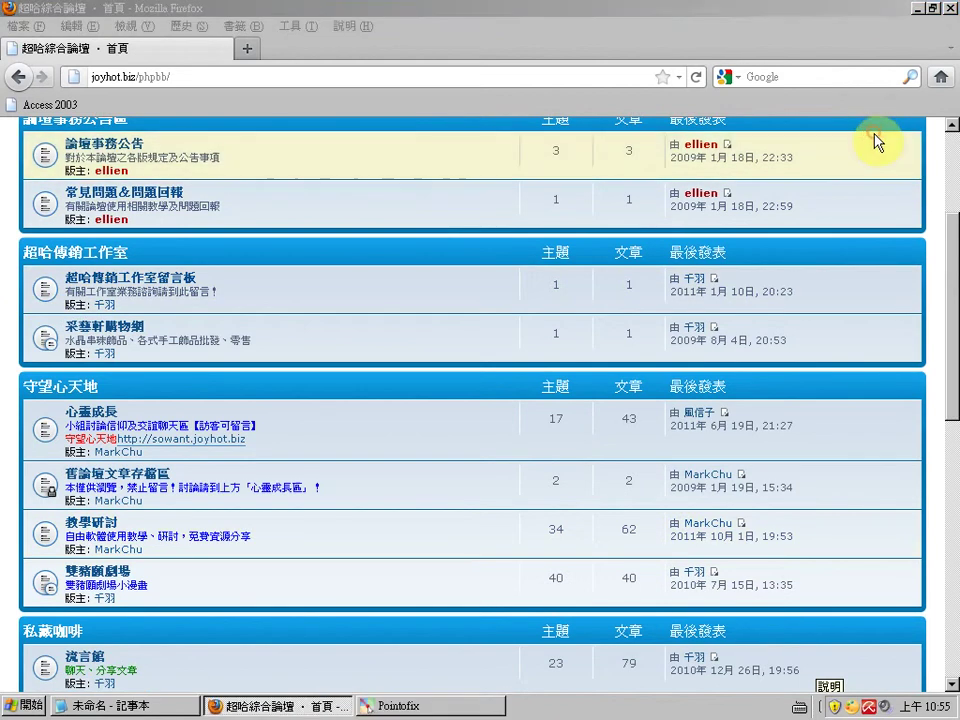
{"action": "left_click", "coordinate": [876, 134]}
{"action": "left_click", "coordinate": [888, 158]}
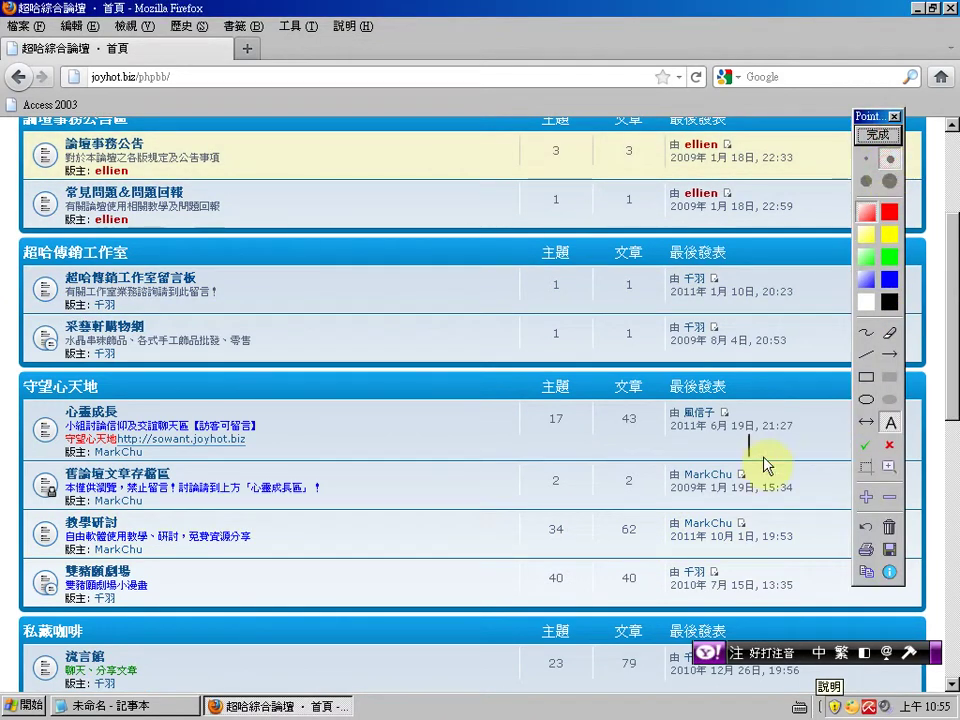
{"action": "left_click", "coordinate": [866, 378]}
{"action": "left_click_drag", "start_coordinate": [20, 505], "coordinate": [307, 567]}
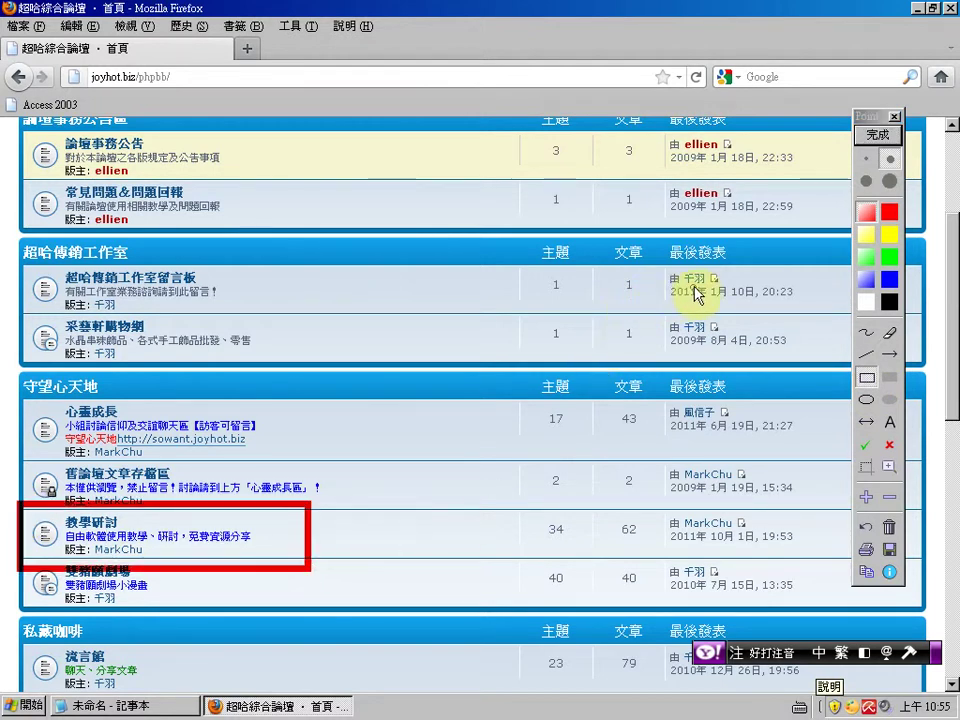
{"action": "left_click", "coordinate": [877, 134]}
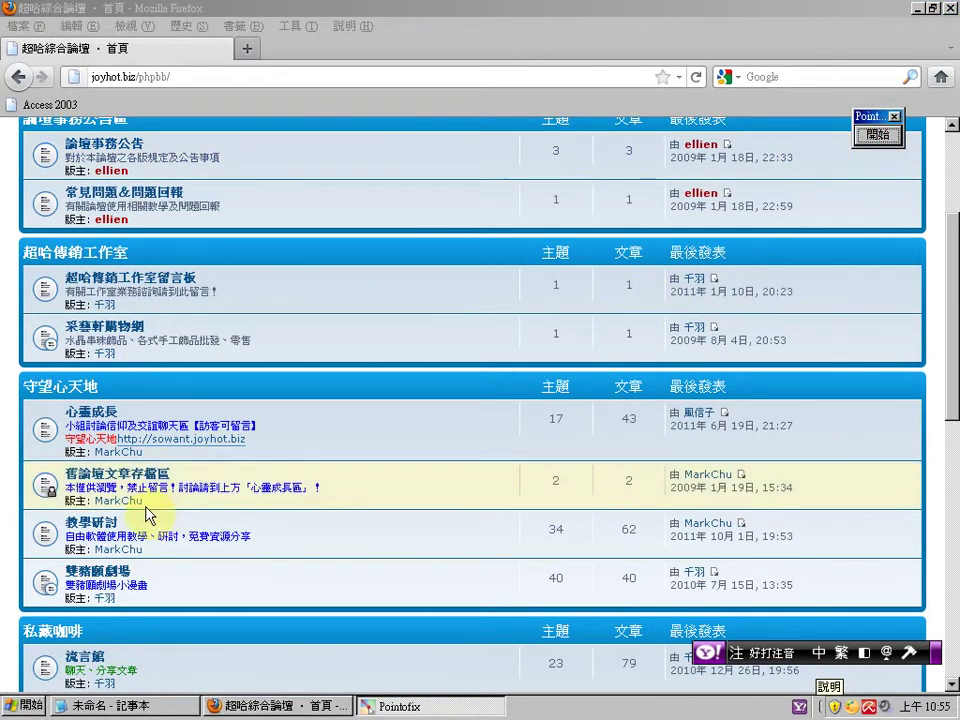
Step: Open the 教學研討 board and temporarily frame the 【課程】電腦軟體應用 and 【課程】工業資料庫 topics with one red rectangle
{"action": "left_click", "coordinate": [92, 523]}
{"action": "scroll", "coordinate": [261, 489], "scroll_direction": "down", "scroll_amount": 4}
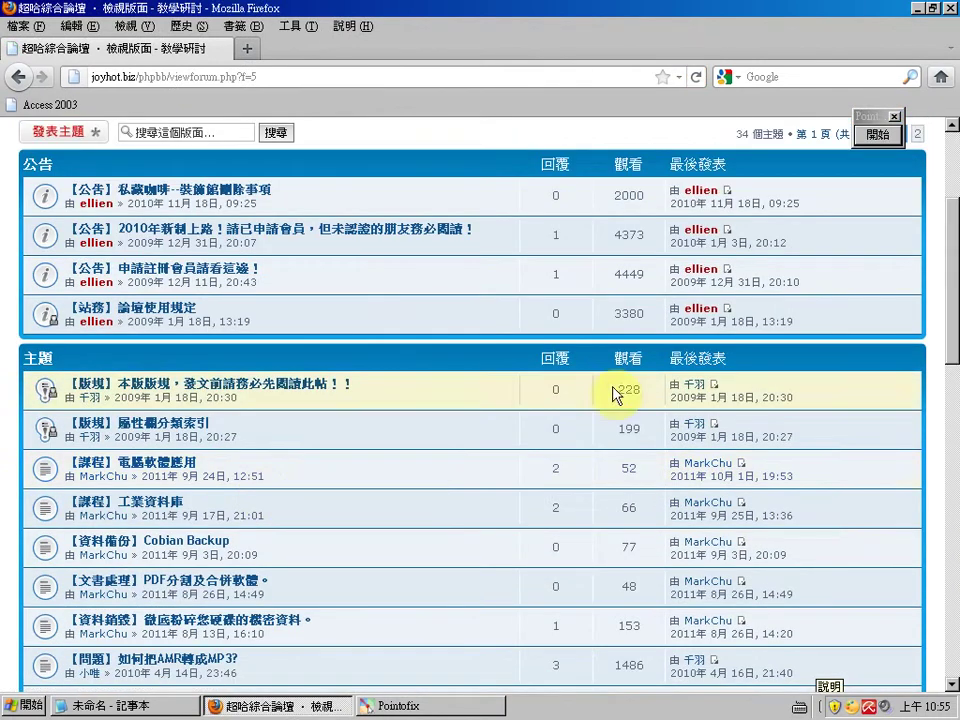
{"action": "left_click", "coordinate": [878, 134]}
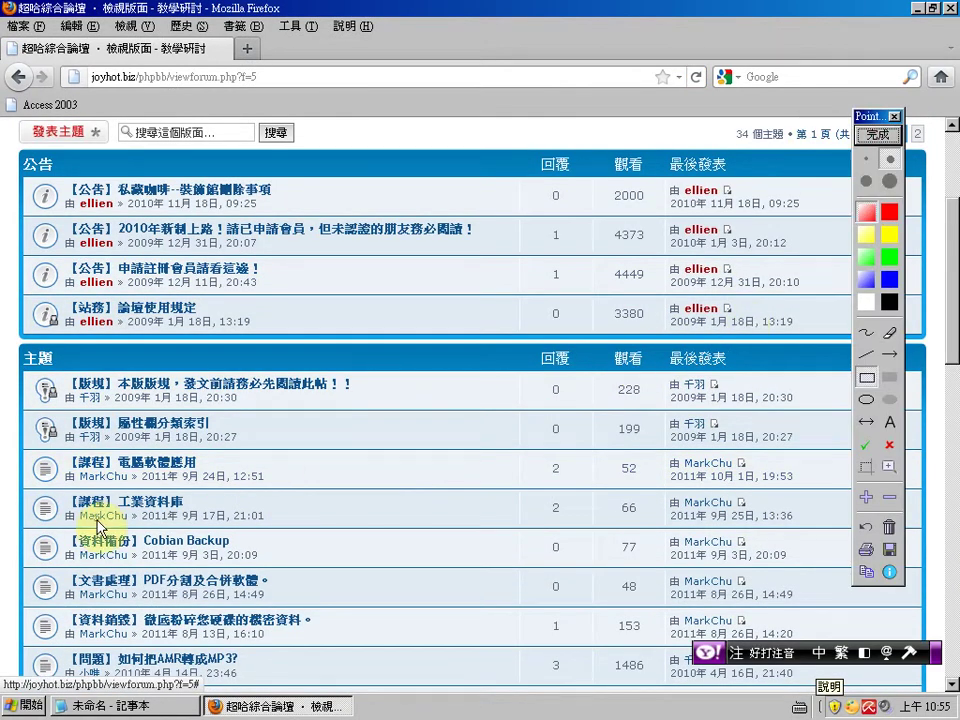
{"action": "left_click_drag", "start_coordinate": [16, 438], "coordinate": [319, 532]}
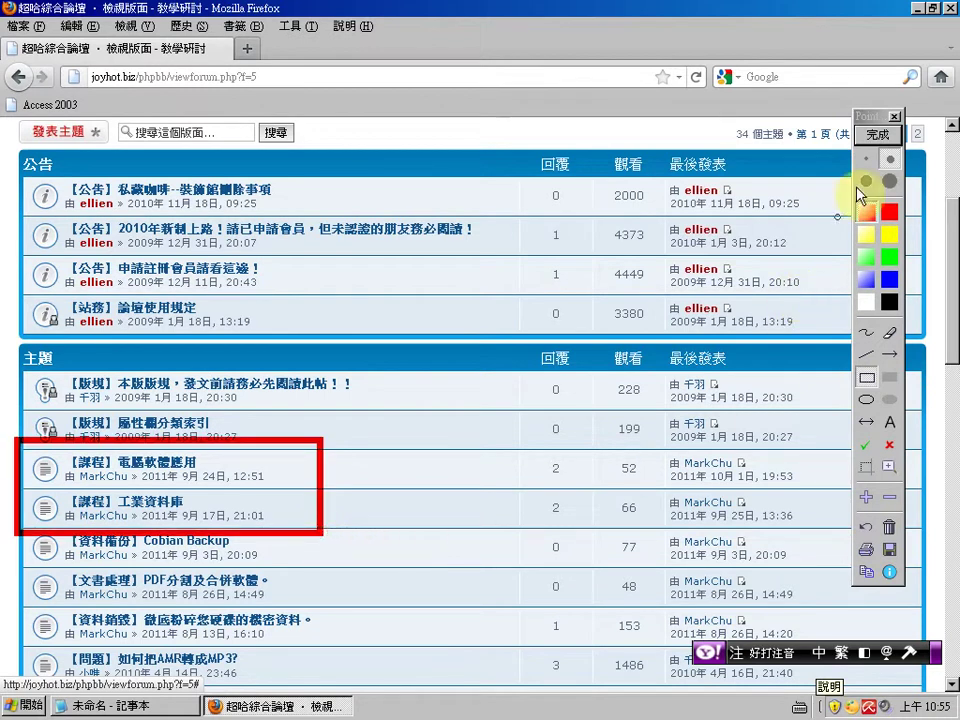
{"action": "left_click", "coordinate": [876, 136]}
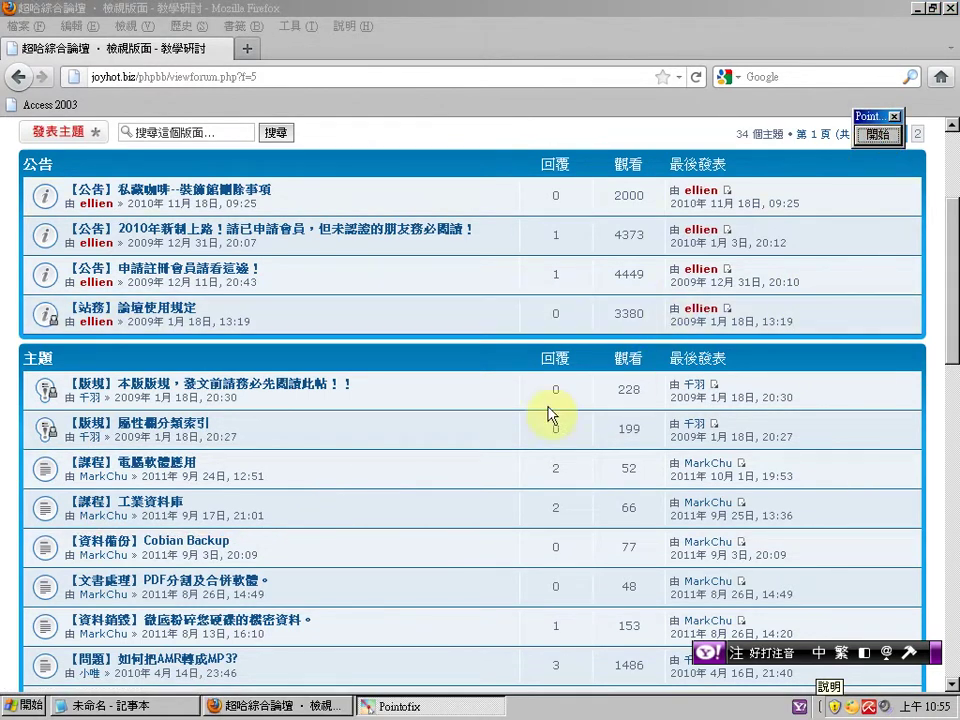
Step: Open the 【課程】工業資料庫 topic and temporarily frame its 教學檔及講義 download line with a red rectangle
{"action": "left_click", "coordinate": [157, 507]}
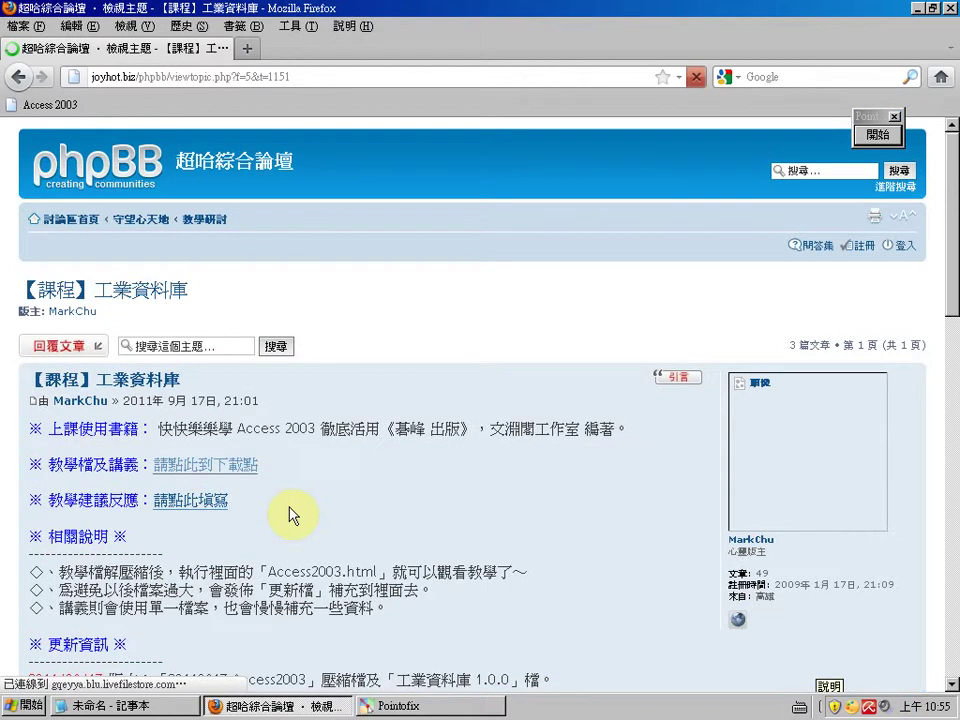
{"action": "left_click", "coordinate": [876, 134]}
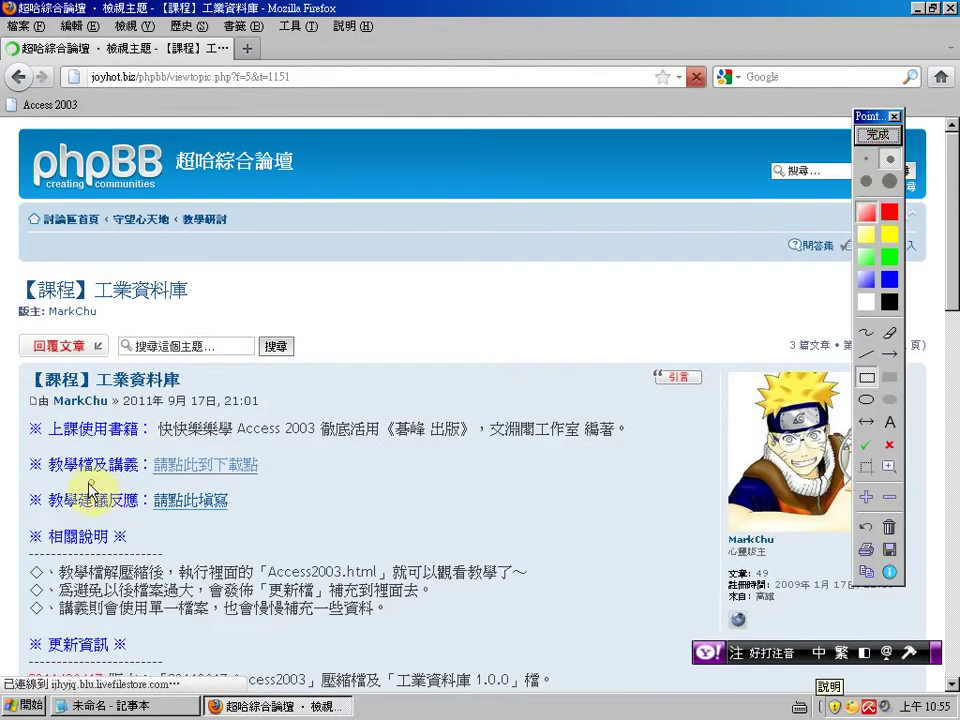
{"action": "left_click_drag", "start_coordinate": [15, 438], "coordinate": [300, 490]}
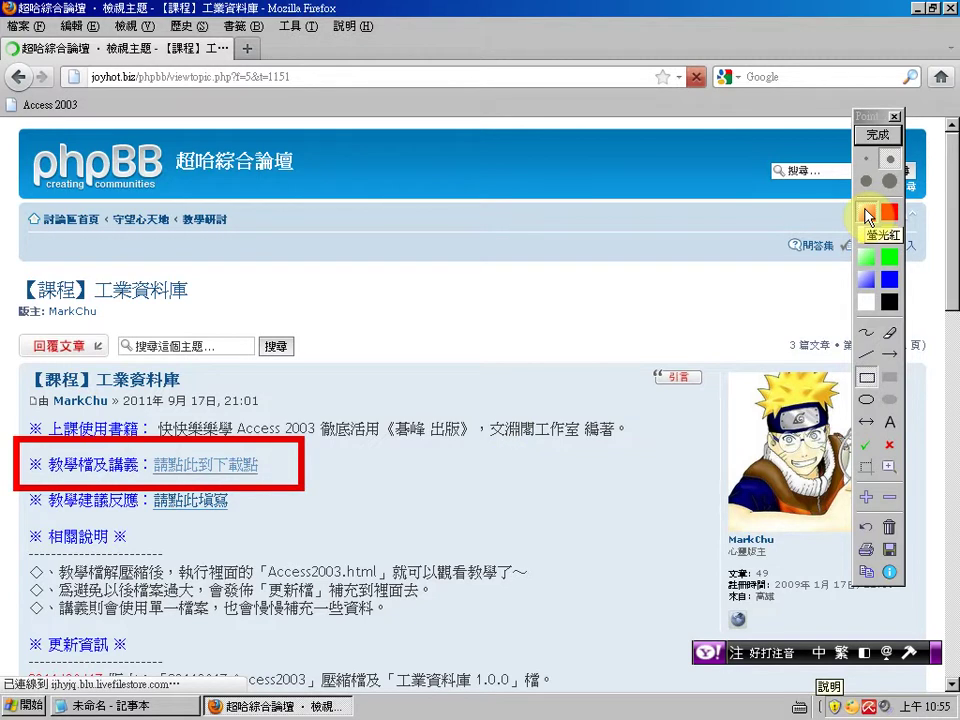
{"action": "left_click", "coordinate": [878, 135]}
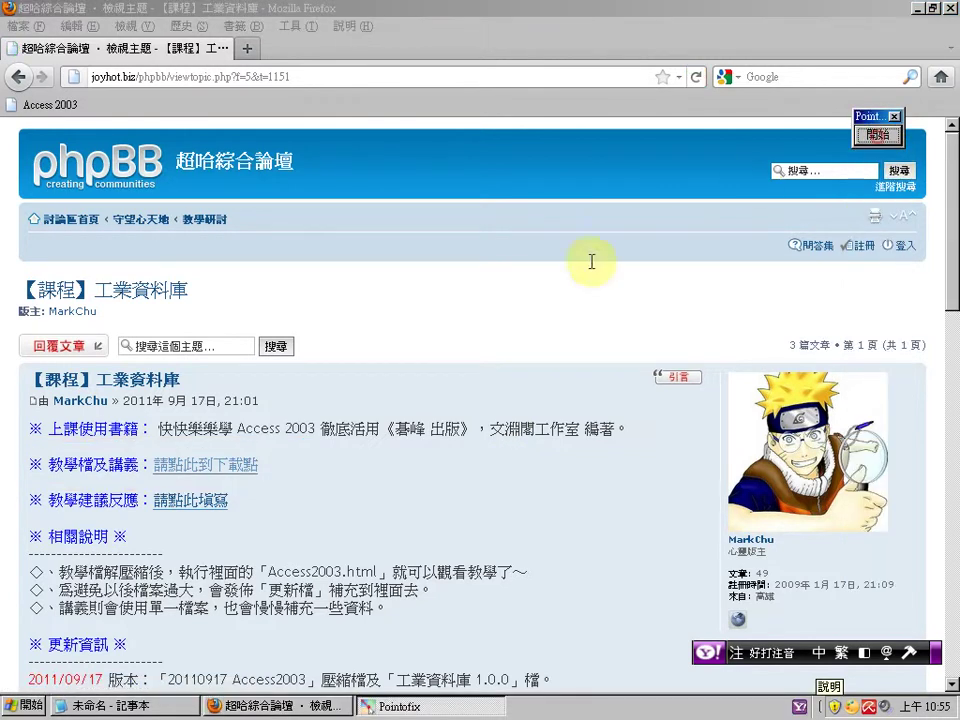
Step: Follow the 教學檔及講義 download link to SkyDrive and frame the 2011-10-07 Access2003 主檔 file in red
{"action": "left_click", "coordinate": [205, 469]}
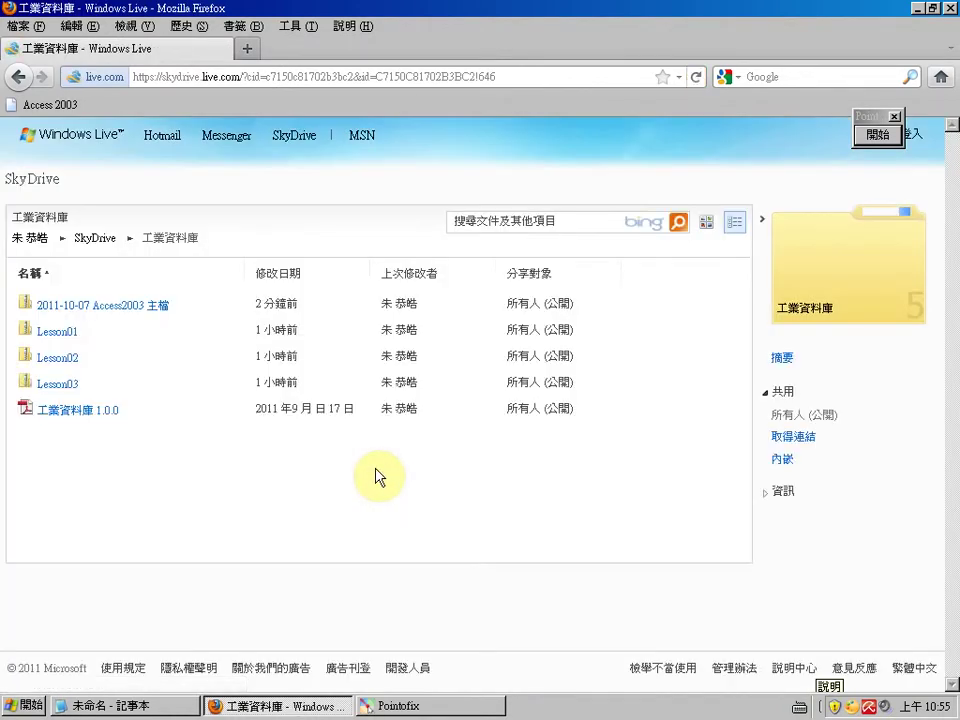
{"action": "left_click", "coordinate": [881, 135]}
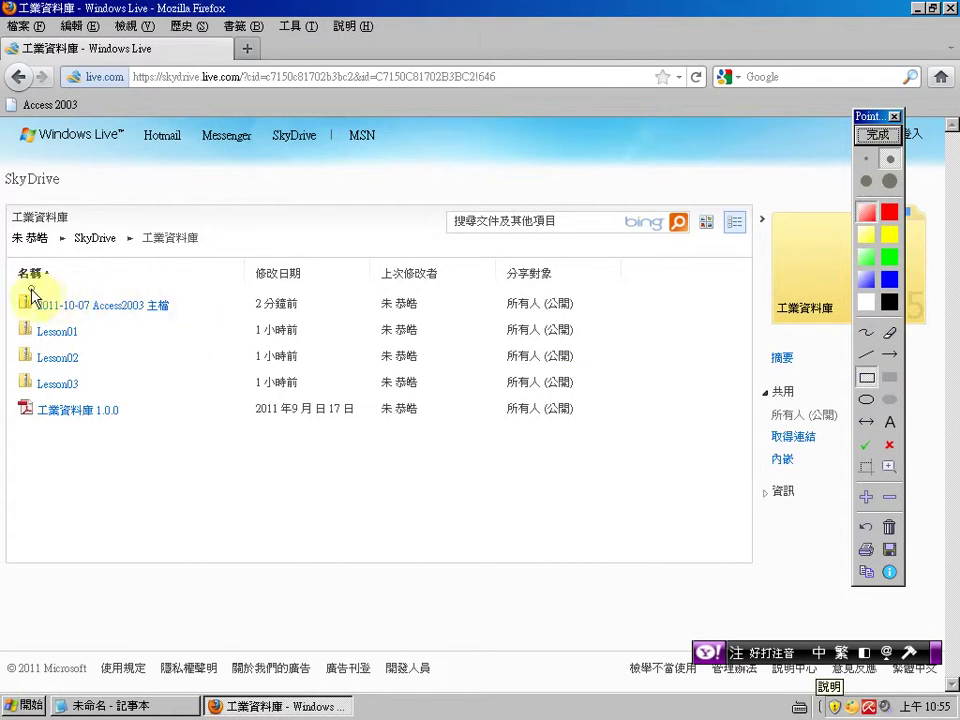
{"action": "left_click_drag", "start_coordinate": [10, 281], "coordinate": [188, 316]}
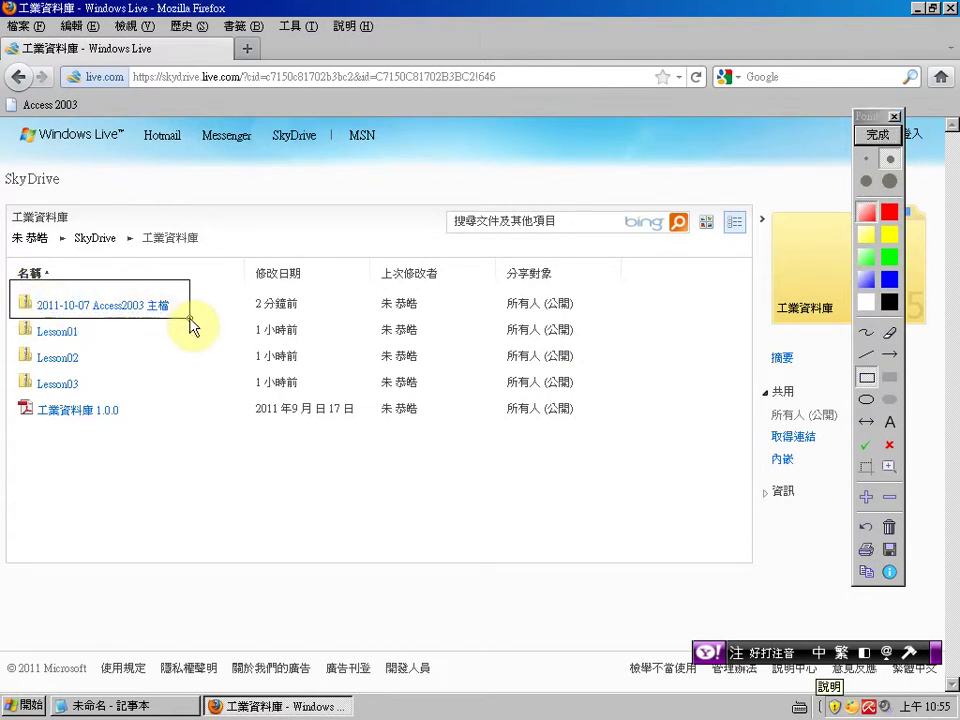
Step: Add the red text annotation 主檔爲 不包含 錄影檔案的所有檔案 in the empty area below the file list
{"action": "left_click", "coordinate": [889, 421]}
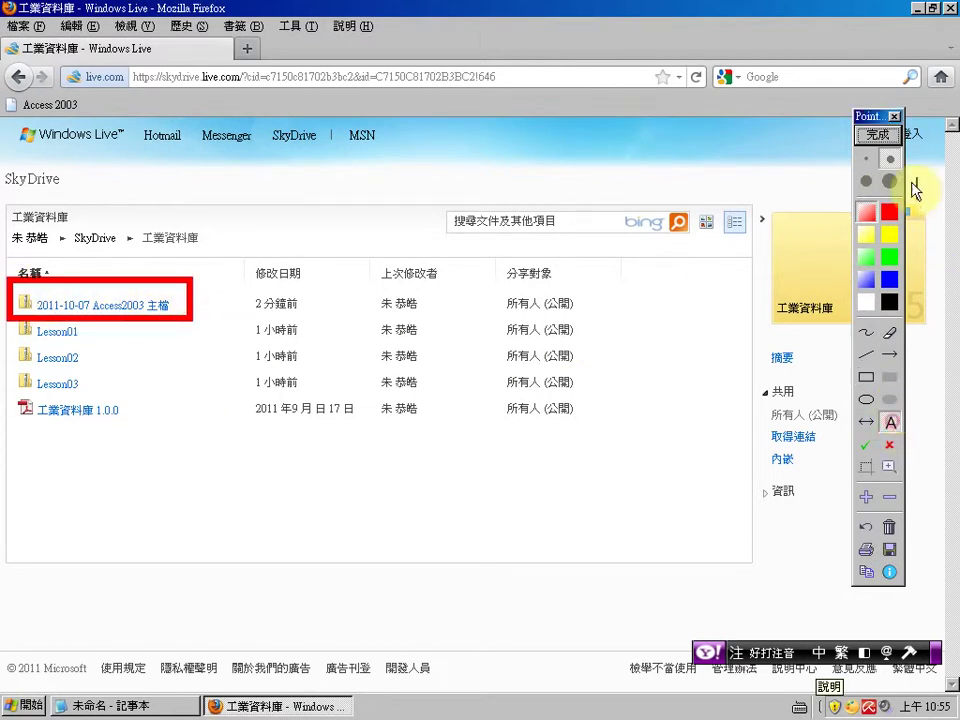
{"action": "left_click", "coordinate": [150, 470]}
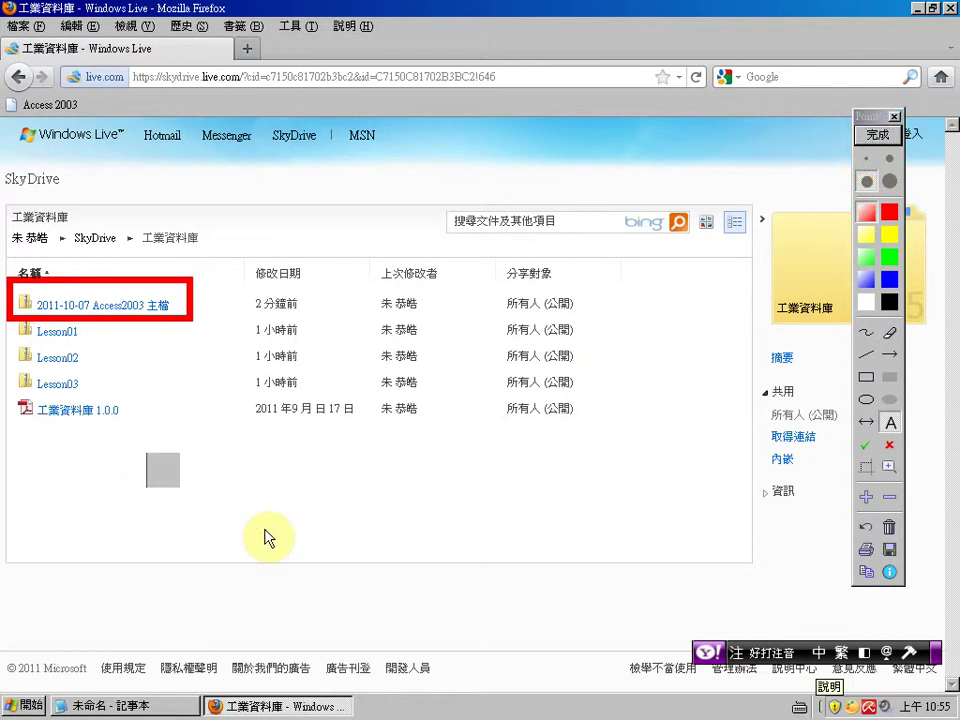
{"action": "type", "text": "主檔"}
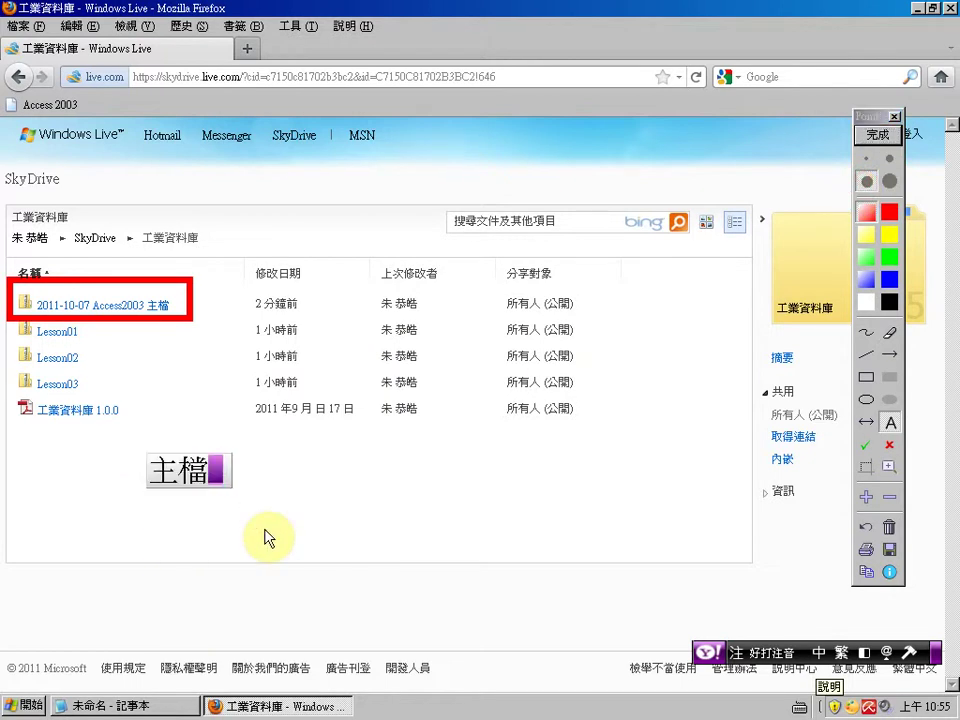
{"action": "type", "text": "爲"}
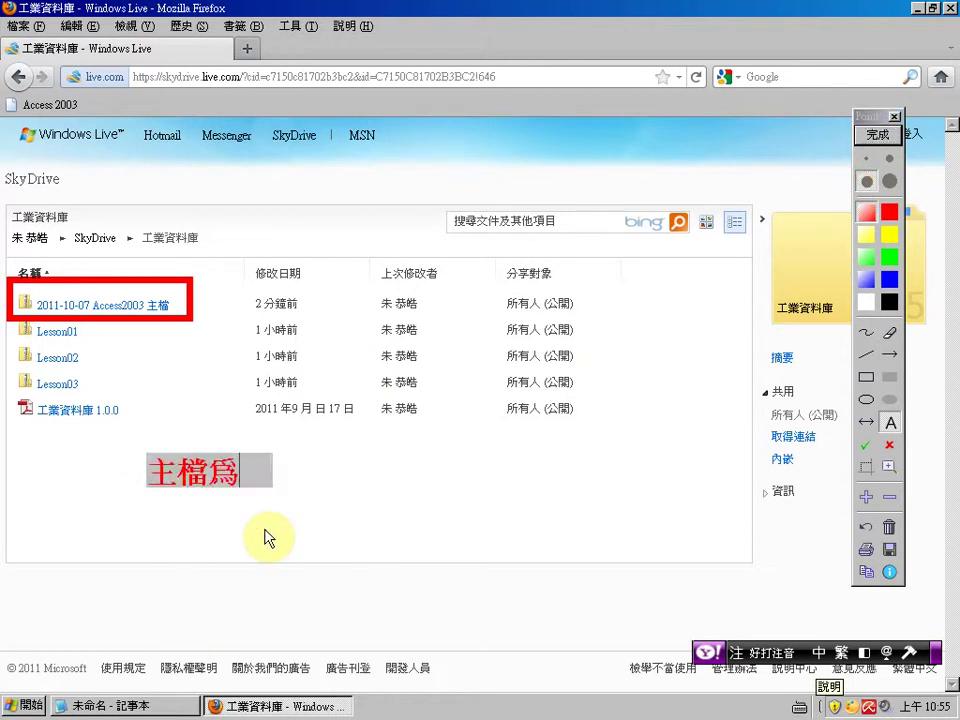
{"action": "type", "text": "ㄅ包含"}
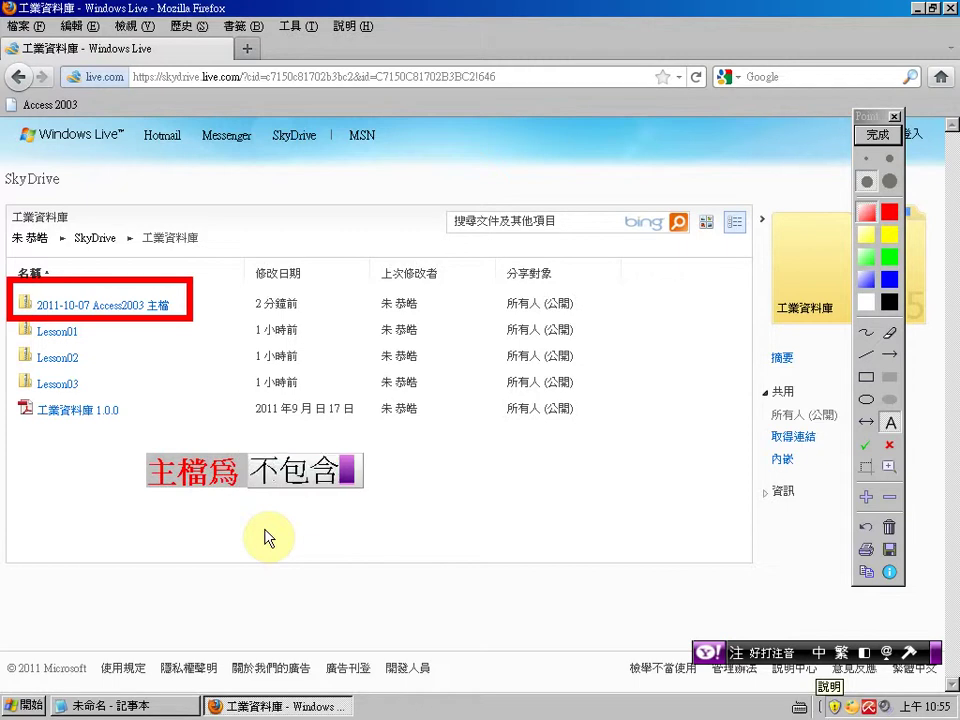
{"action": "type", "text": "路一"}
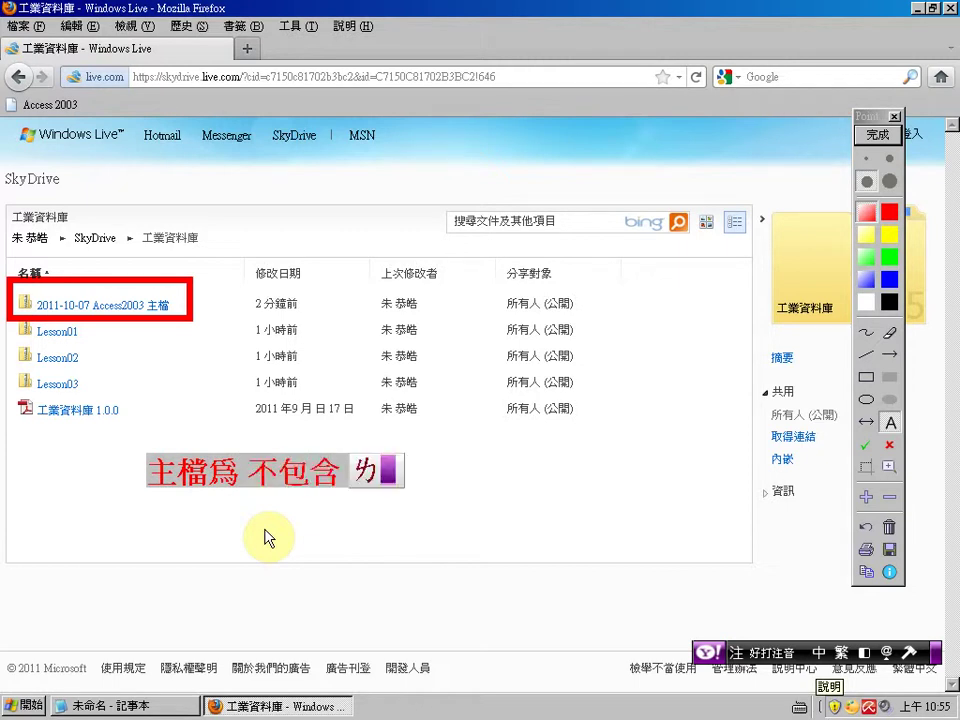
{"action": "type", "text": "檔ㄢ"}
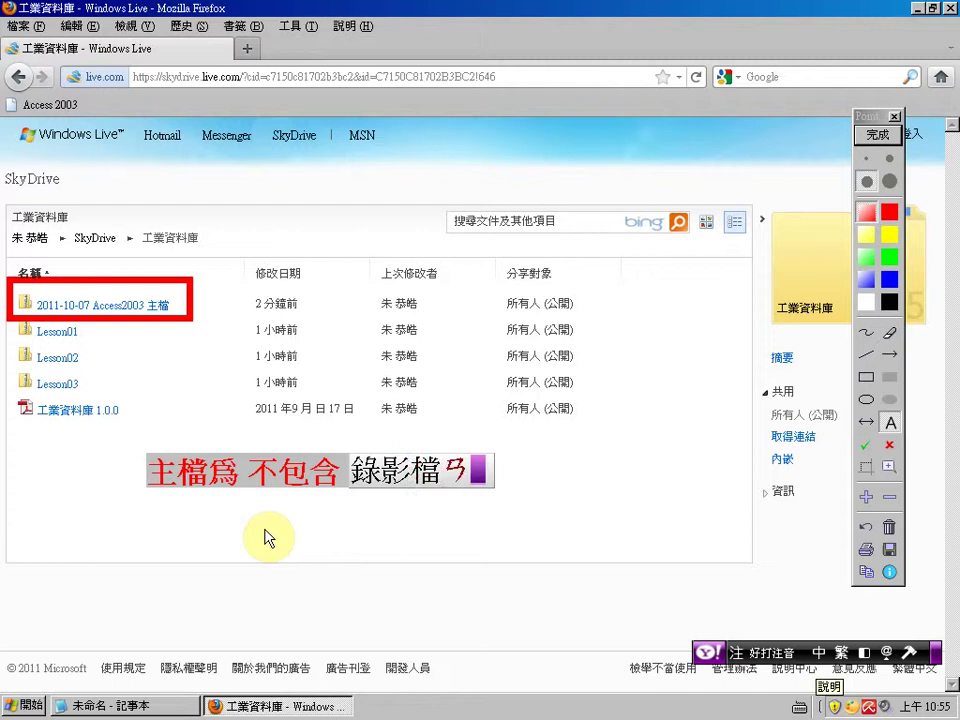
{"action": "key", "text": "Return"}
{"action": "type", "text": "的"}
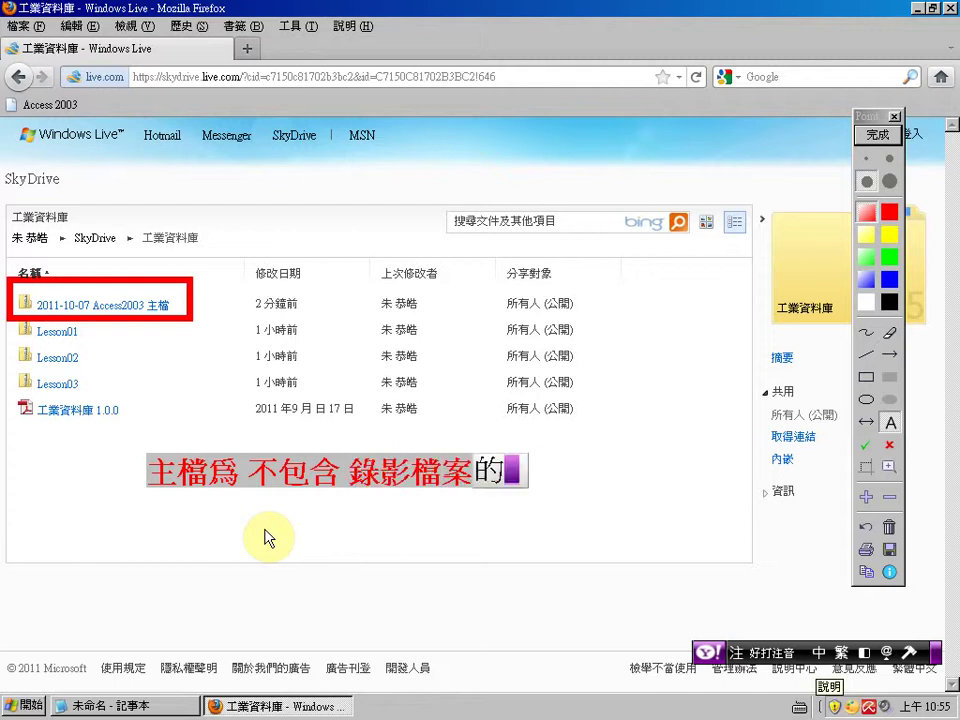
{"action": "type", "text": "ㄙ所有檔ㄢ"}
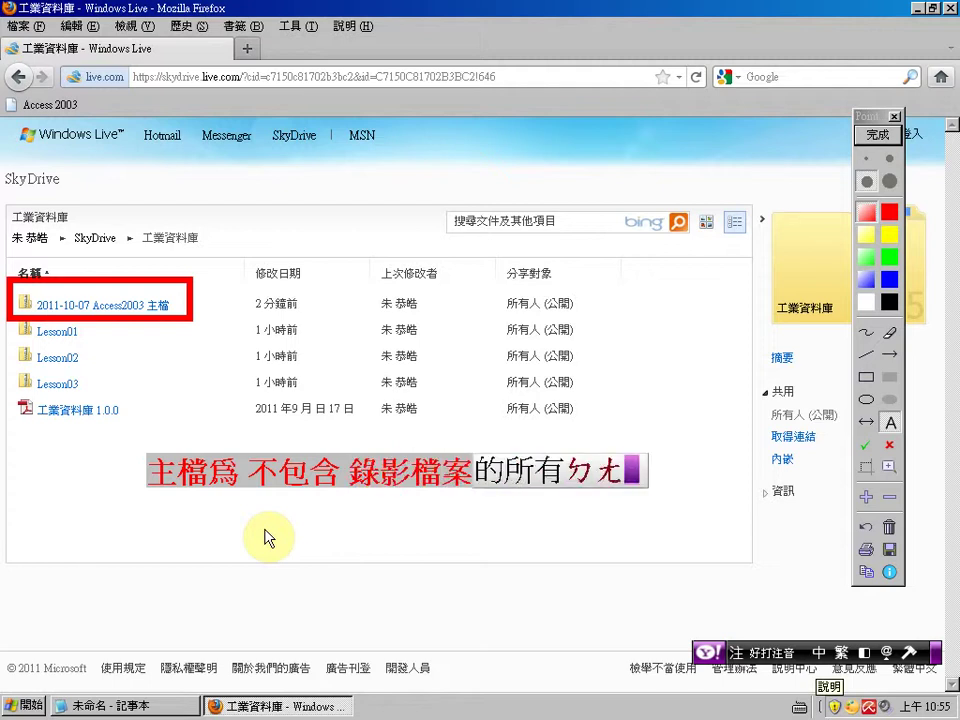
{"action": "type", "text": "案"}
{"action": "key", "text": "Return"}
{"action": "left_click", "coordinate": [265, 537]}
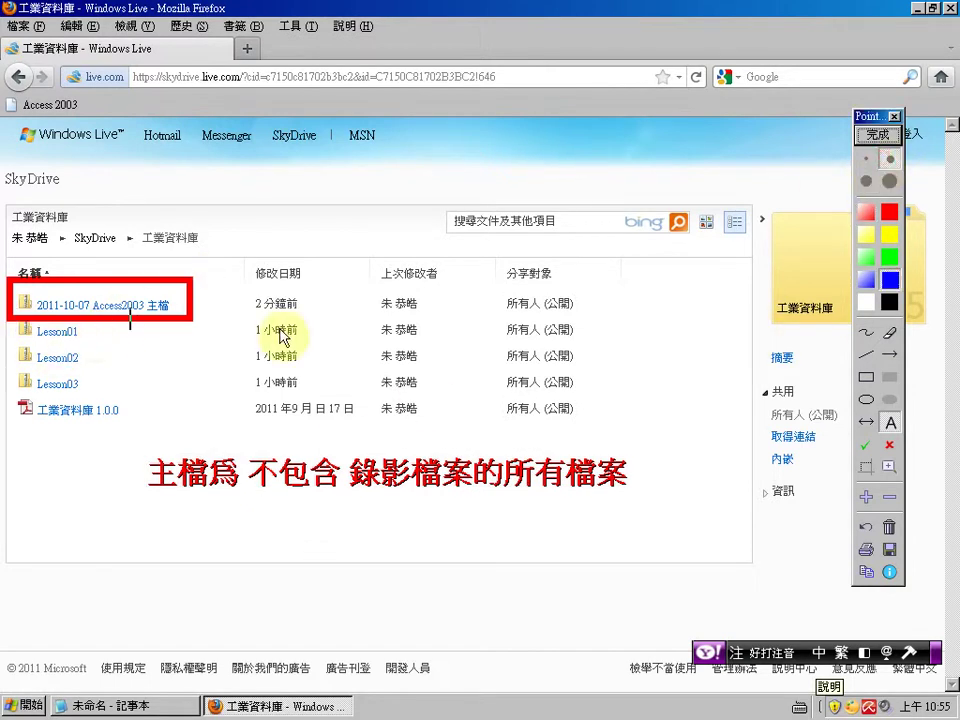
Step: Frame the Lesson01, Lesson02 and Lesson03 files together with a blue rectangle
{"action": "left_click", "coordinate": [866, 377]}
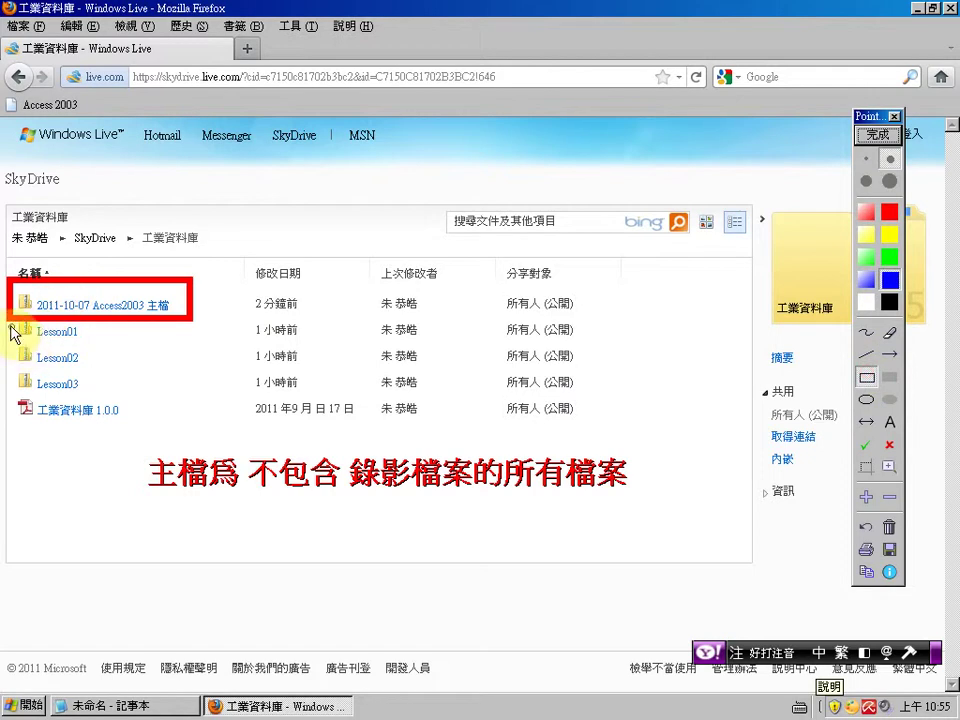
{"action": "mouse_move", "coordinate": [4, 318]}
{"action": "left_mouse_down"}
{"action": "mouse_move", "coordinate": [75, 360]}
{"action": "mouse_move", "coordinate": [104, 402]}
{"action": "left_mouse_up"}
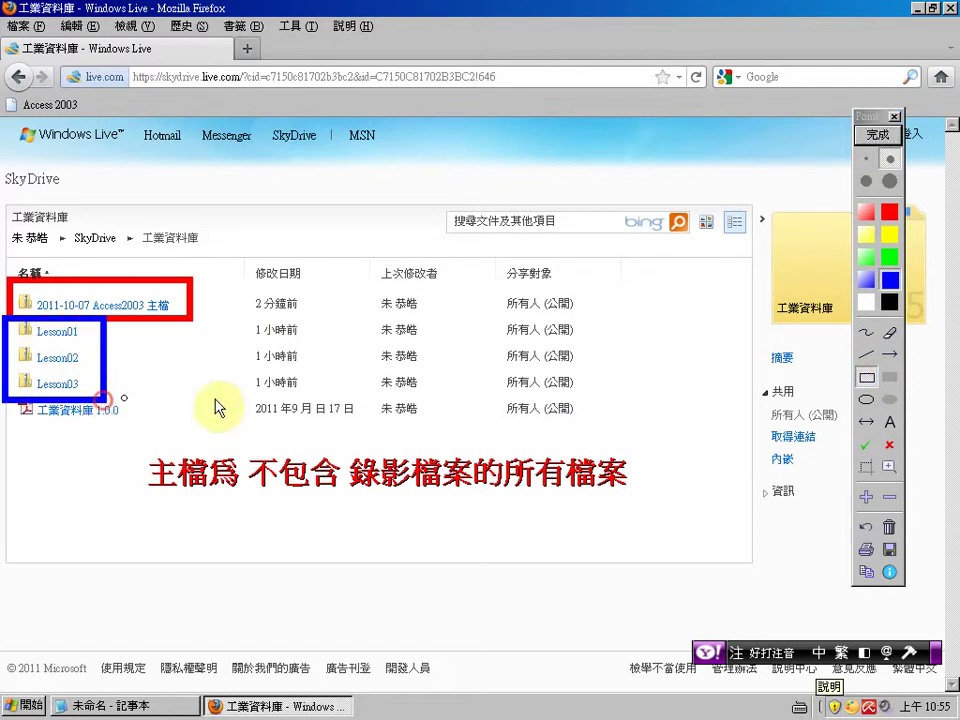
Step: Add the blue text annotation Lesson01 等爲個課堂的錄影檔案 below the red note, and end annotation mode
{"action": "left_click", "coordinate": [866, 181]}
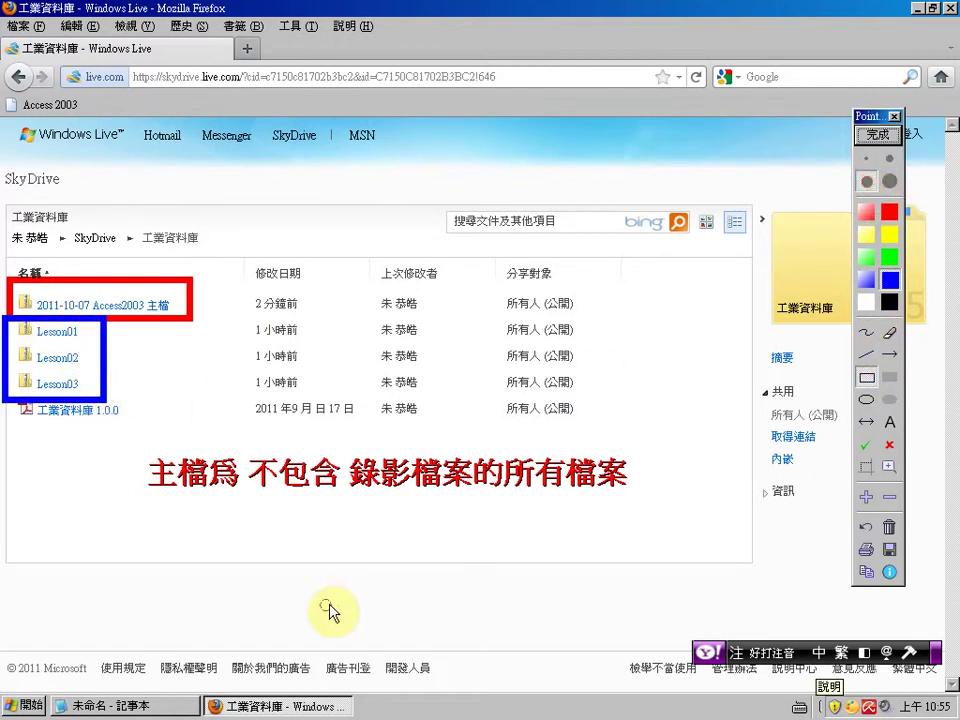
{"action": "left_click", "coordinate": [890, 423]}
{"action": "left_click", "coordinate": [256, 535]}
{"action": "left_click", "coordinate": [148, 545]}
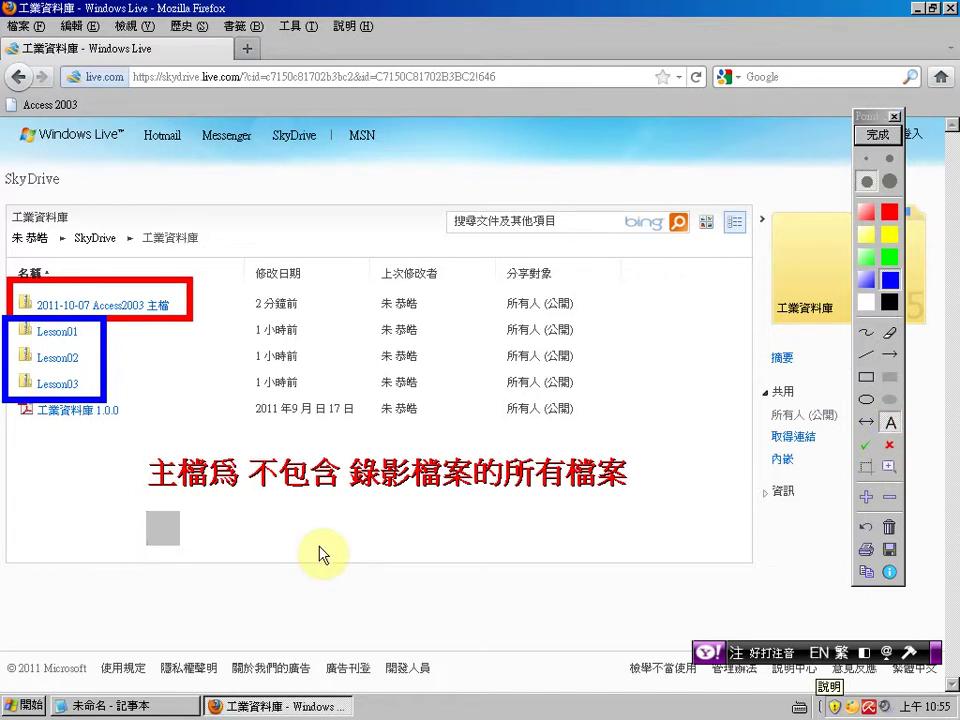
{"action": "type", "text": "Lesson"}
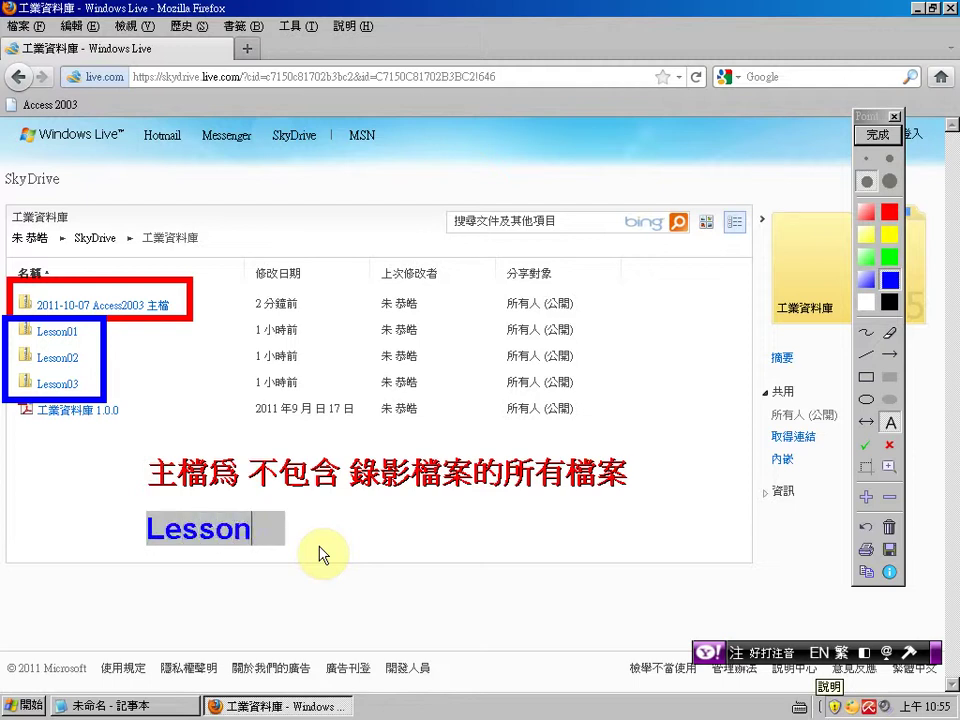
{"action": "type", "text": "01"}
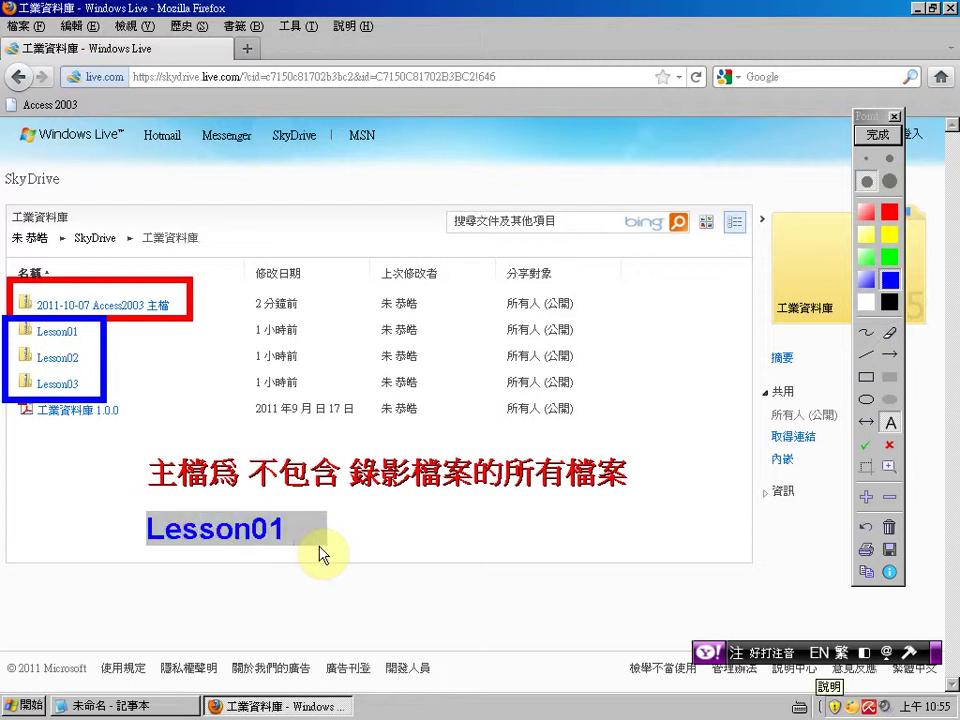
{"action": "type", "text": " ㄉ"}
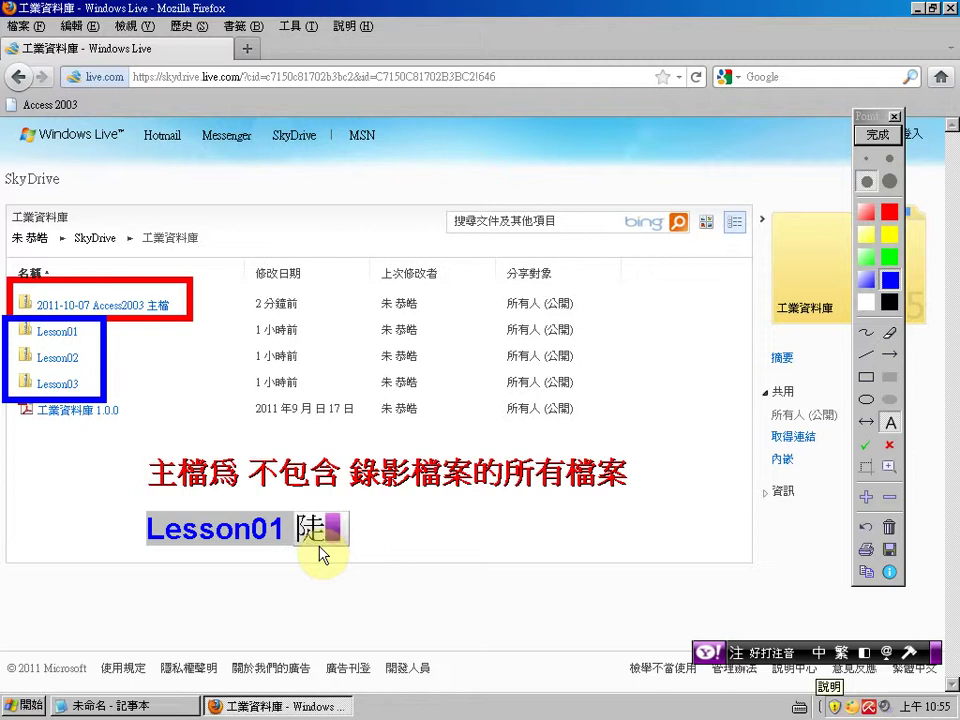
{"action": "key", "text": "BackSpace"}
{"action": "type", "text": "等為"}
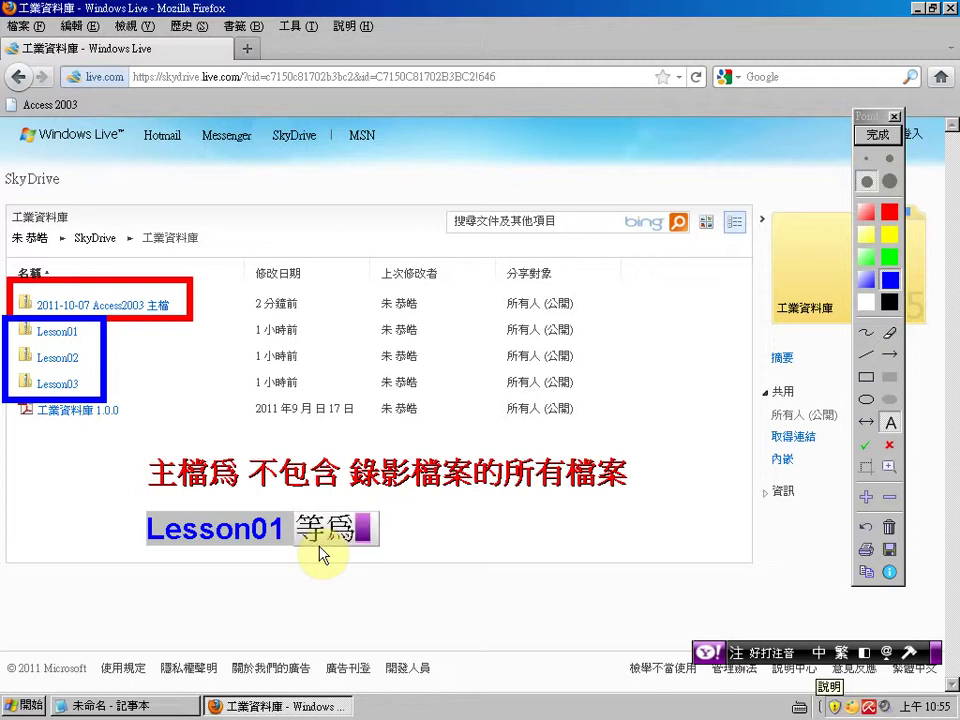
{"action": "type", "text": "《課"}
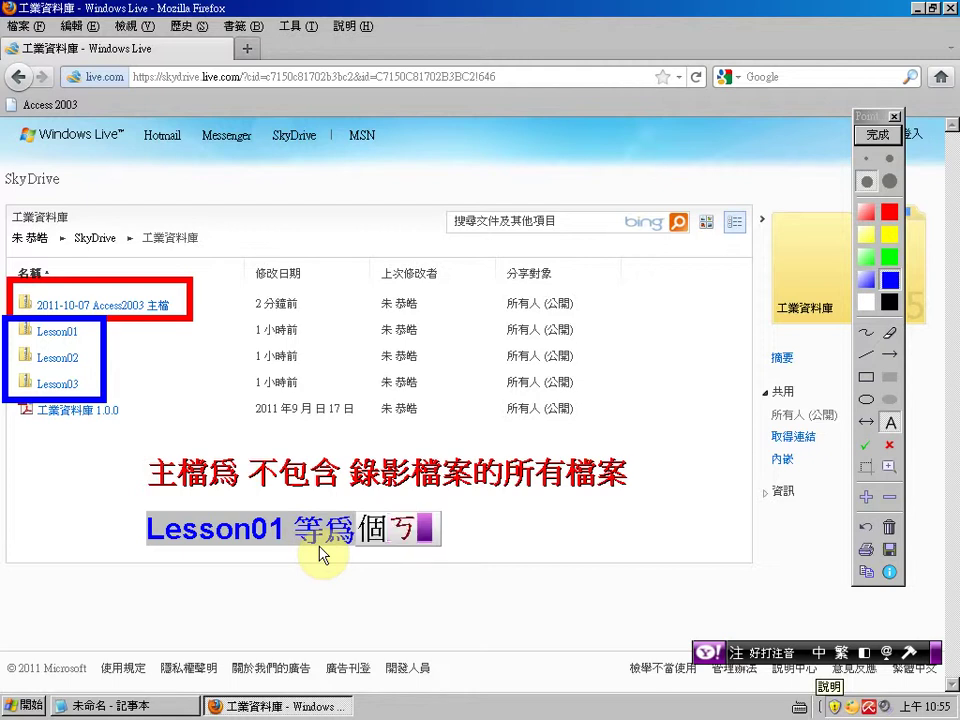
{"action": "type", "text": "堂"}
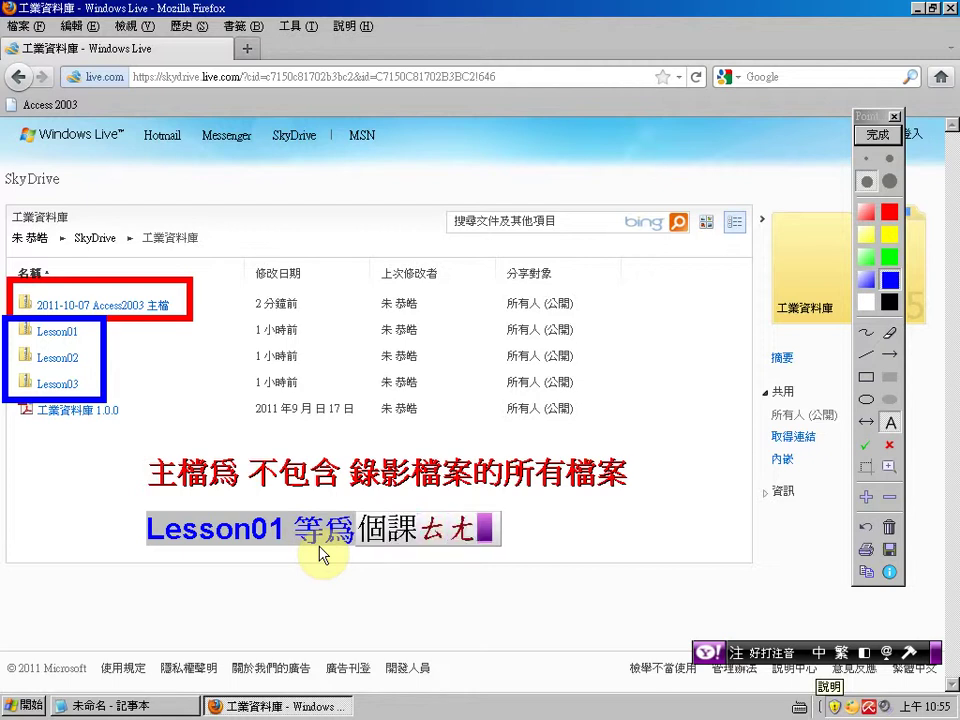
{"action": "key", "text": "Return"}
{"action": "type", "text": "的"}
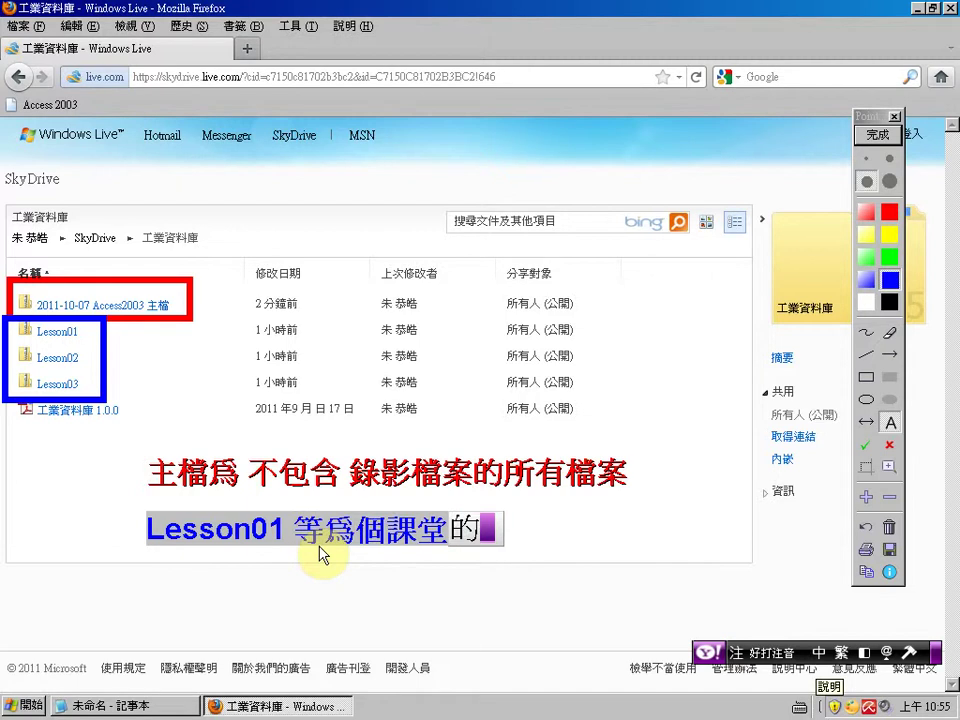
{"action": "type", "text": "路一影檔案"}
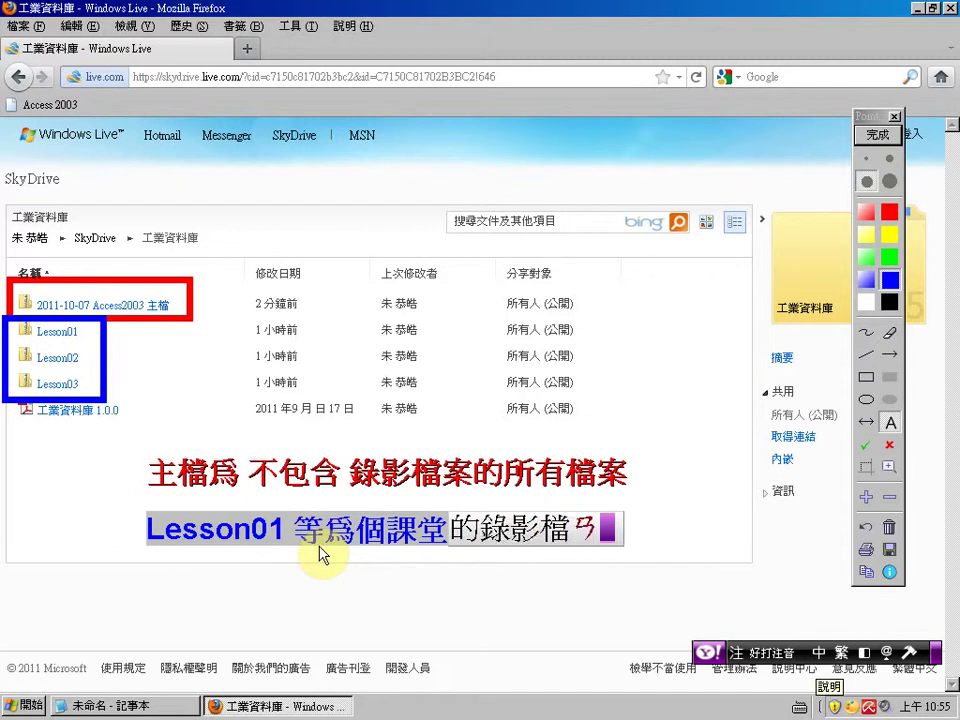
{"action": "key", "text": "Return"}
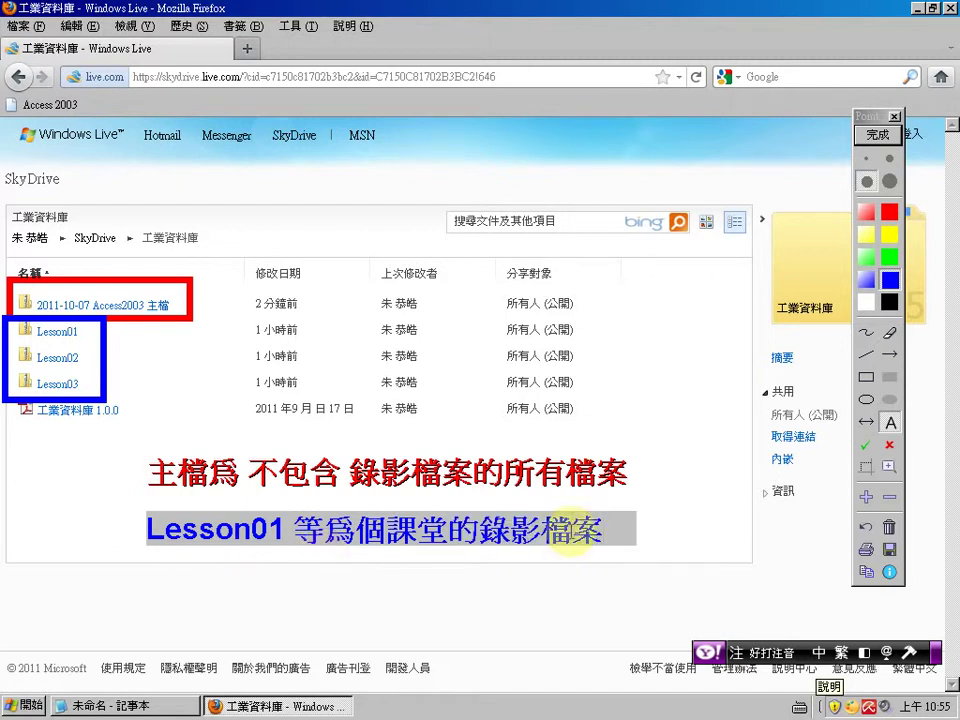
{"action": "left_click", "coordinate": [572, 556]}
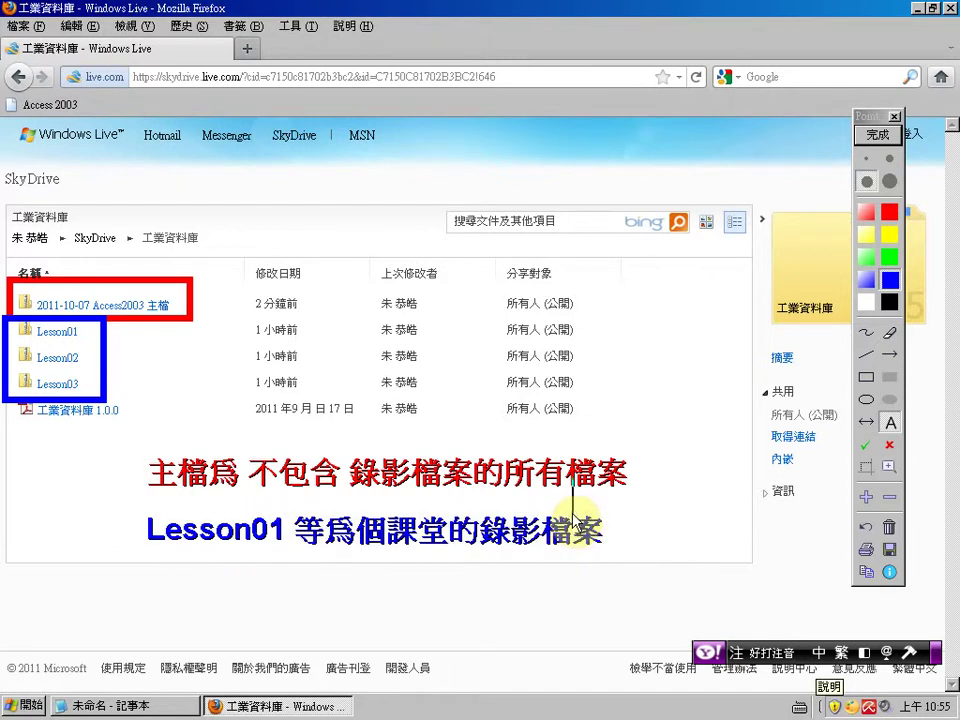
{"action": "left_click", "coordinate": [878, 135]}
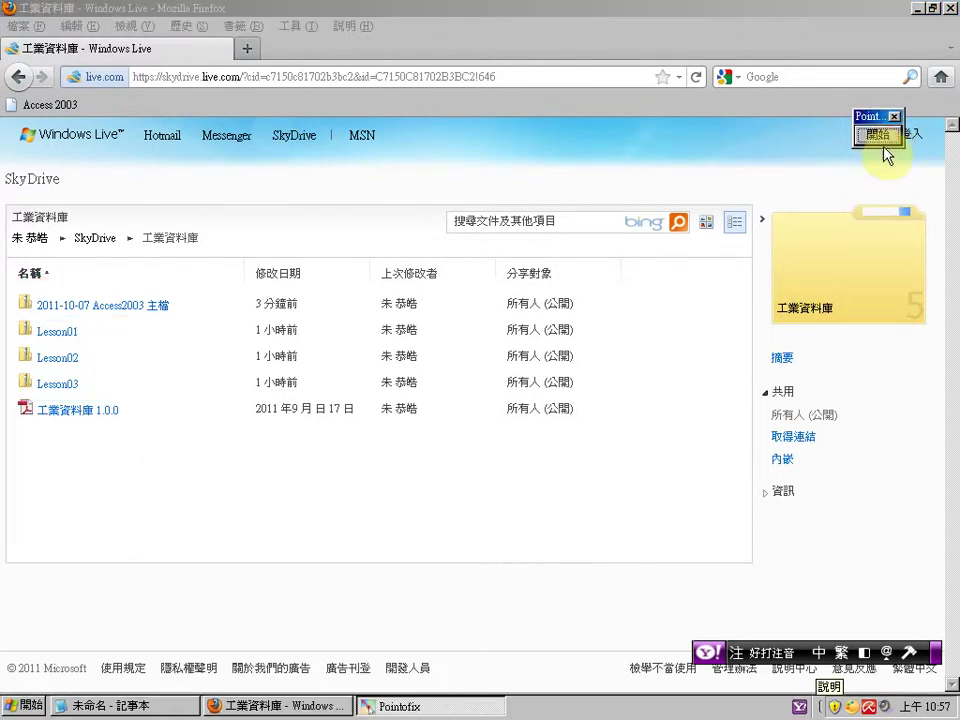
Step: Download the 2011-10-07 Access2003 主檔 and Lesson01 zip files from SkyDrive, saving both to the desktop under their existing names
{"action": "left_click", "coordinate": [93, 306]}
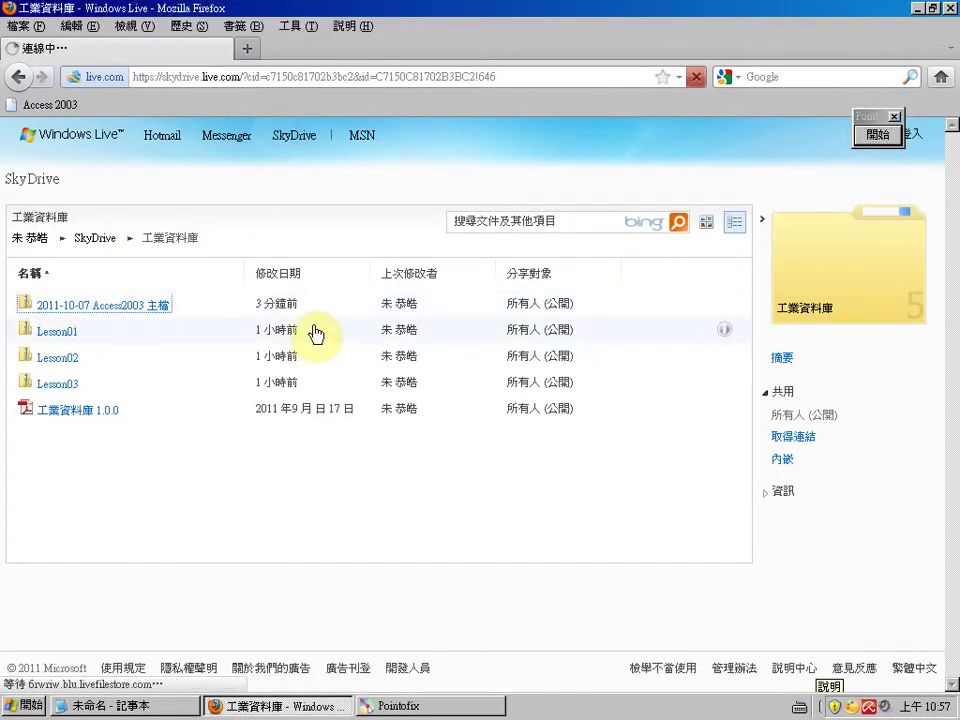
{"action": "left_click", "coordinate": [554, 441]}
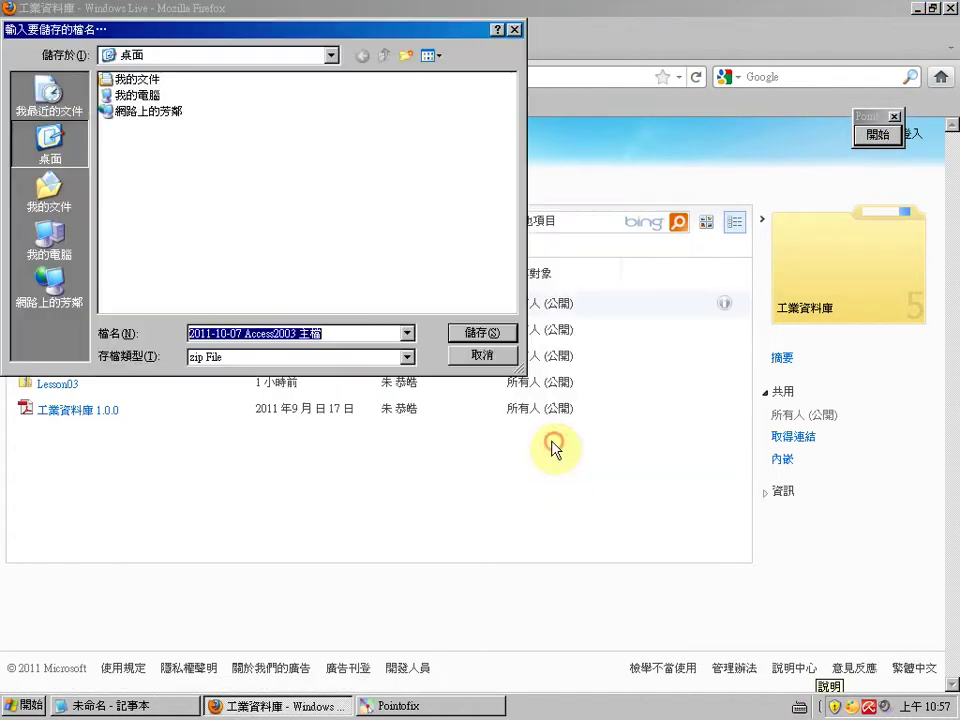
{"action": "left_click", "coordinate": [484, 336]}
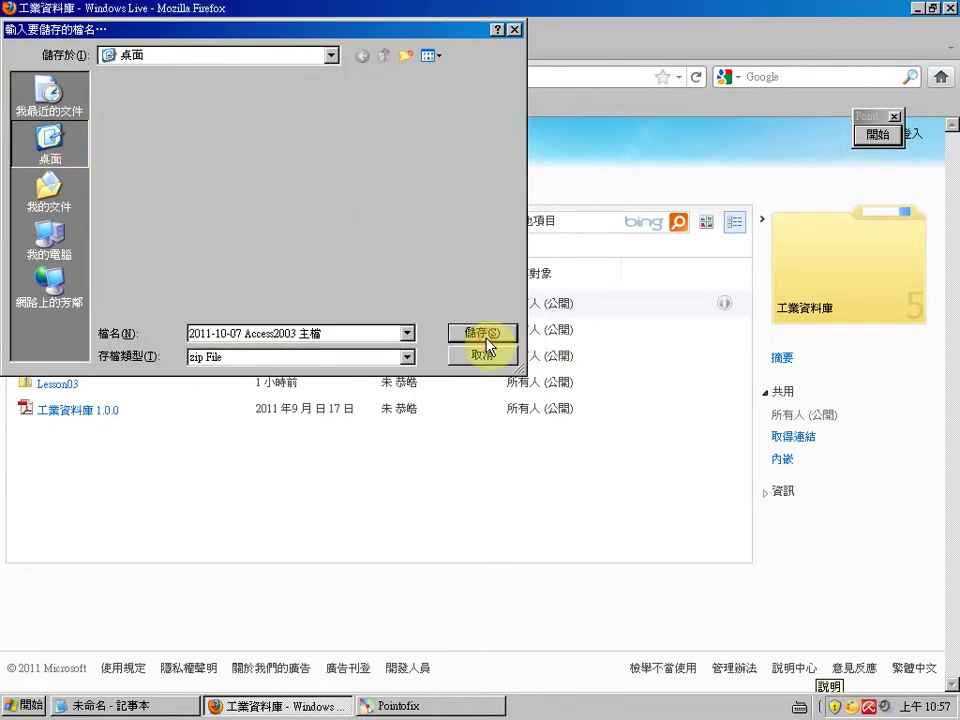
{"action": "left_click", "coordinate": [64, 335]}
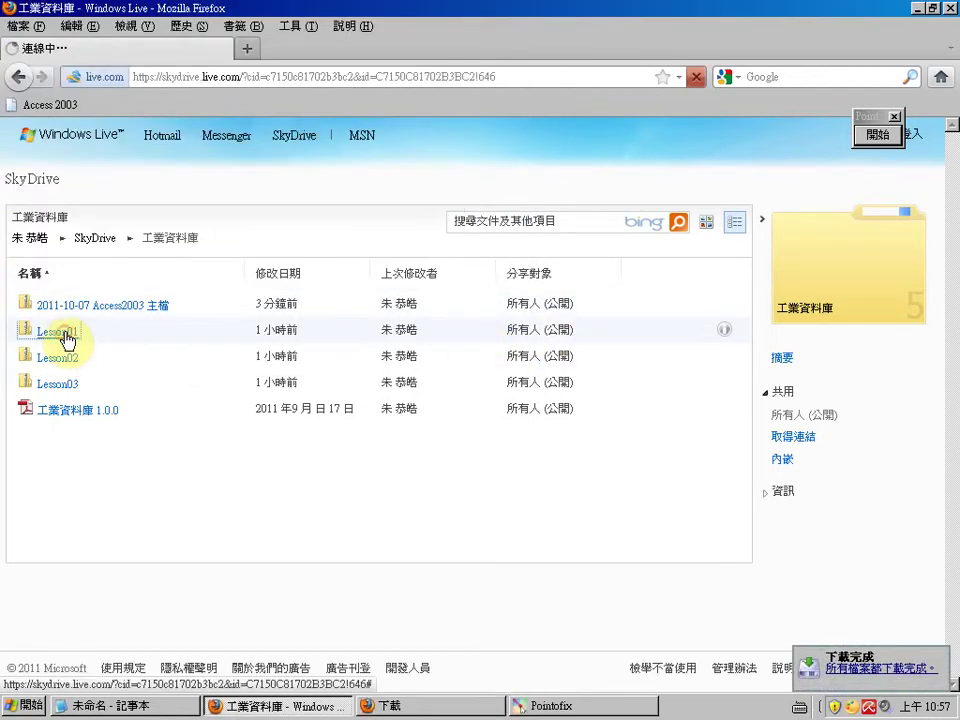
{"action": "left_click", "coordinate": [560, 446]}
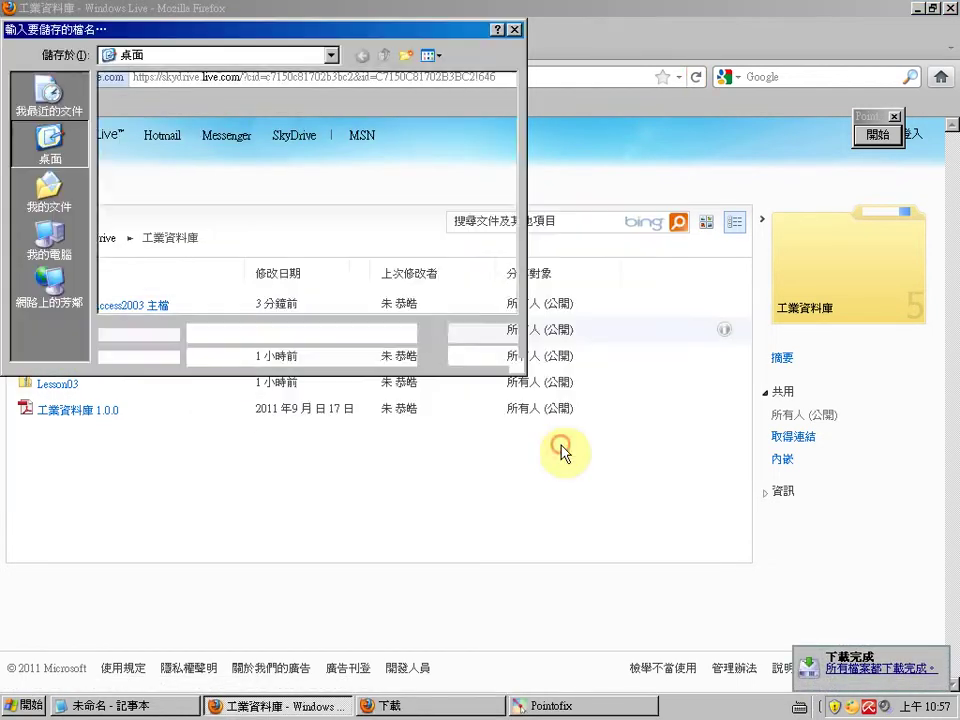
{"action": "left_click", "coordinate": [483, 333]}
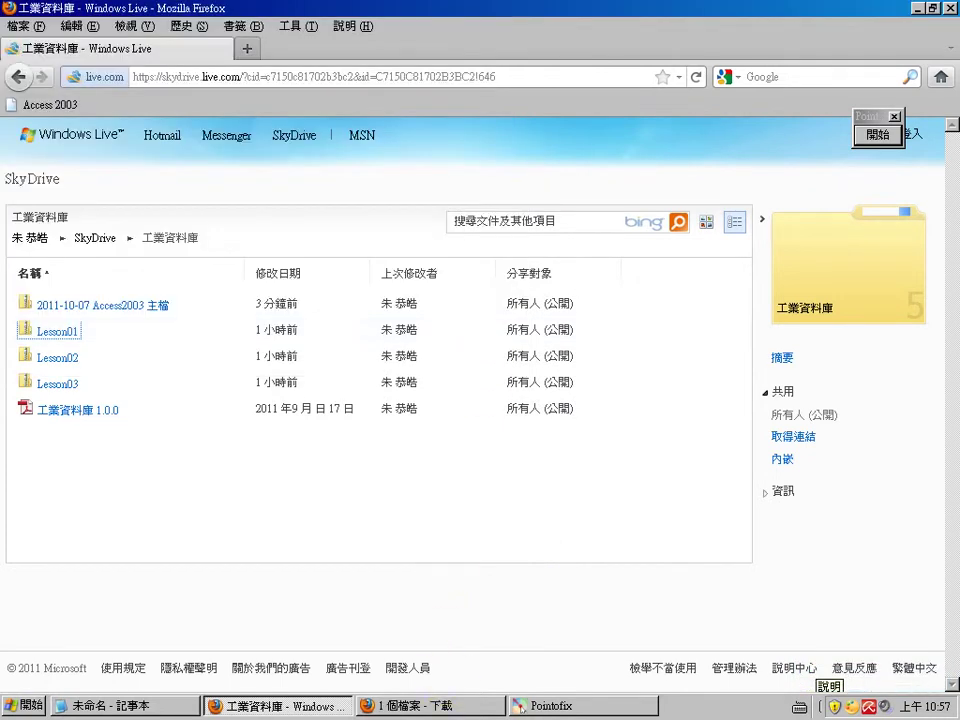
Step: Bring up the browser's download list, clear its entries and close it
{"action": "left_click", "coordinate": [430, 706]}
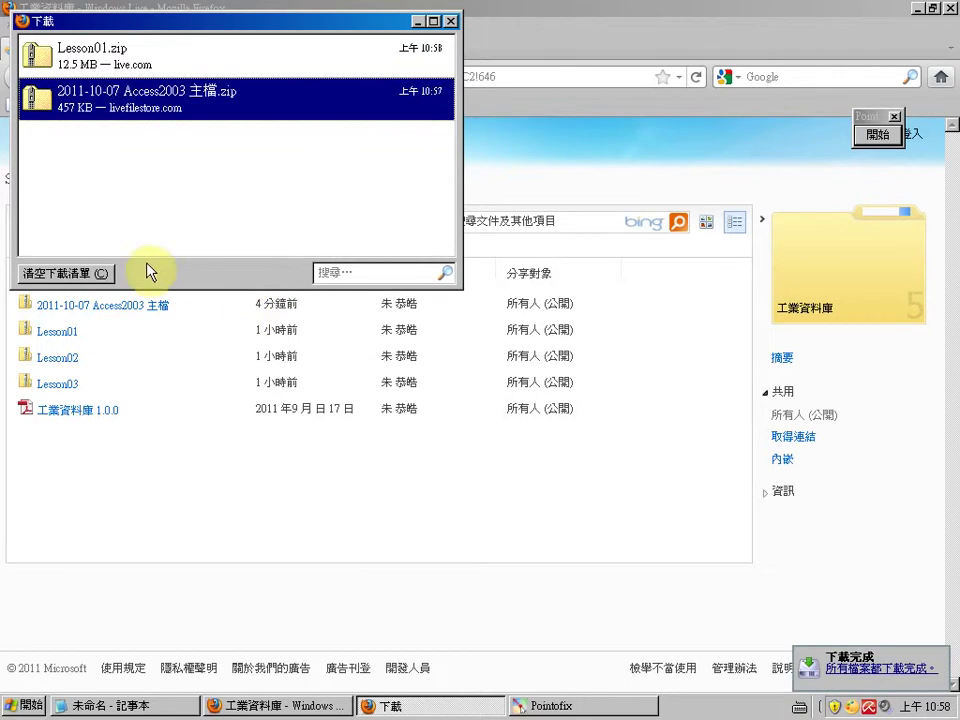
{"action": "left_click", "coordinate": [88, 277]}
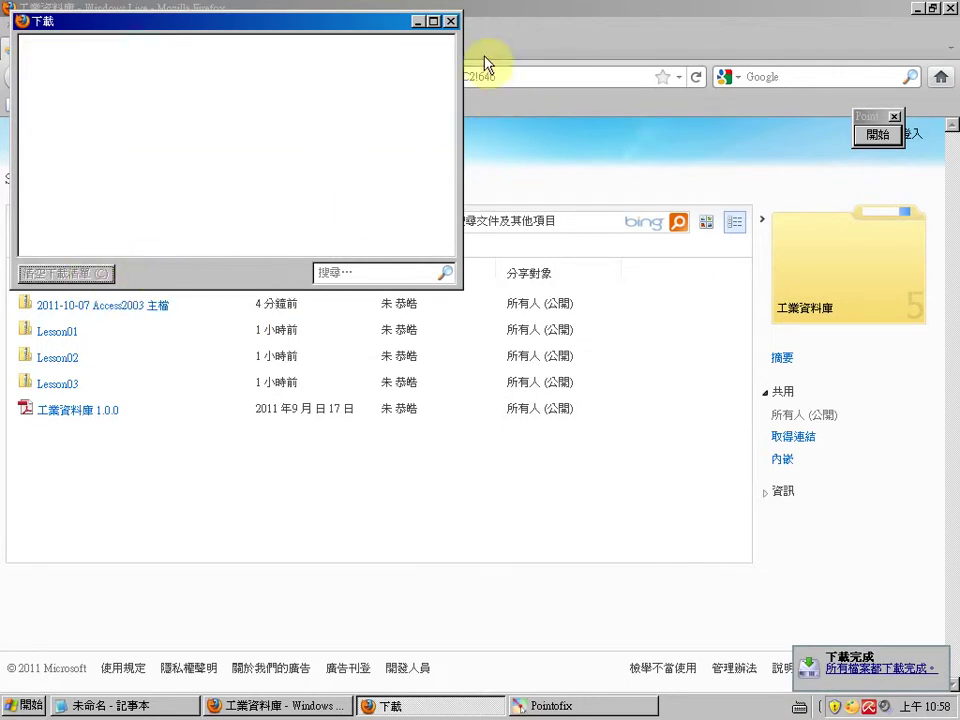
{"action": "left_click", "coordinate": [452, 21]}
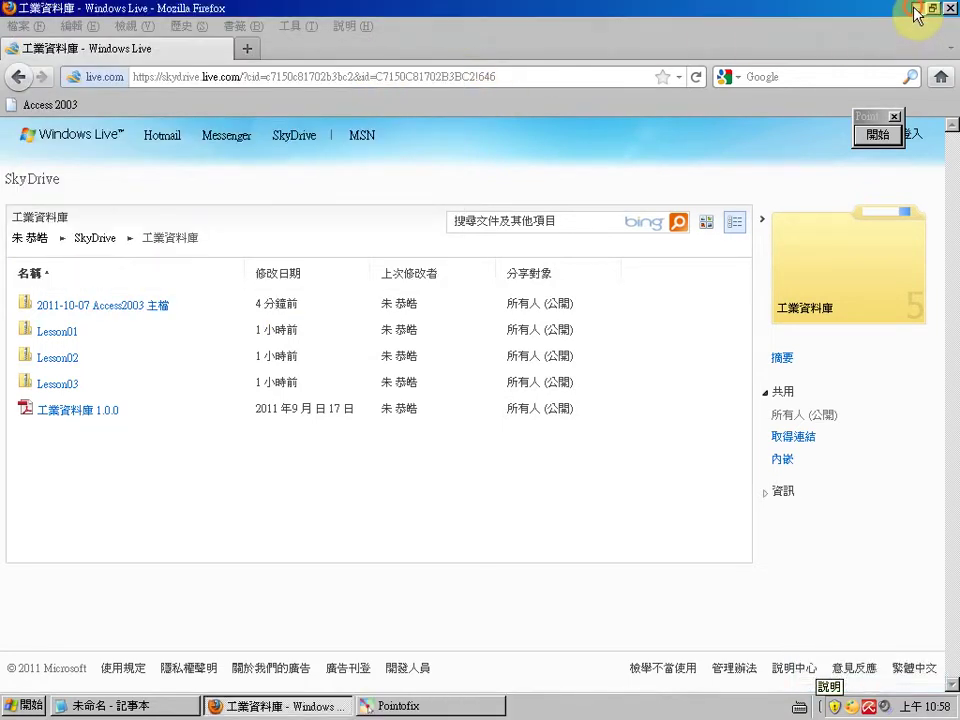
Step: Minimise the browser and move the 2011-10-07 Access2003 主檔 archive to a free spot on the desktop, away from Lesson01
{"action": "left_click", "coordinate": [916, 8]}
{"action": "left_click_drag", "start_coordinate": [36, 18], "coordinate": [188, 180]}
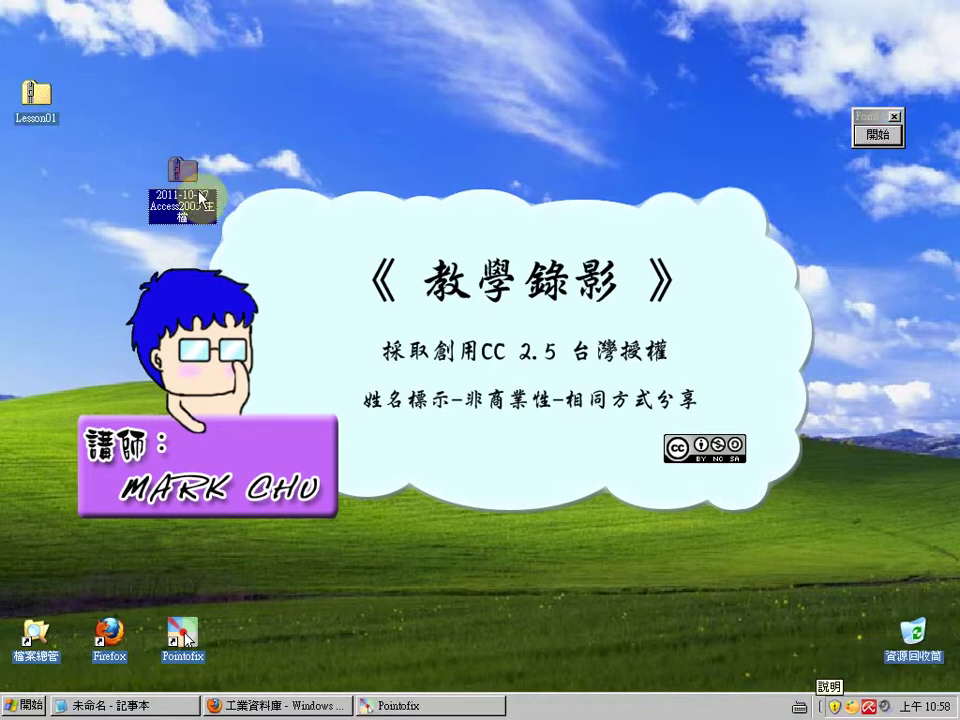
Step: Switch to the blank Notepad window, display the blue text annotation 將主檔解壓縮 over it, and end annotation mode
{"action": "left_click", "coordinate": [158, 706]}
{"action": "left_click", "coordinate": [884, 143]}
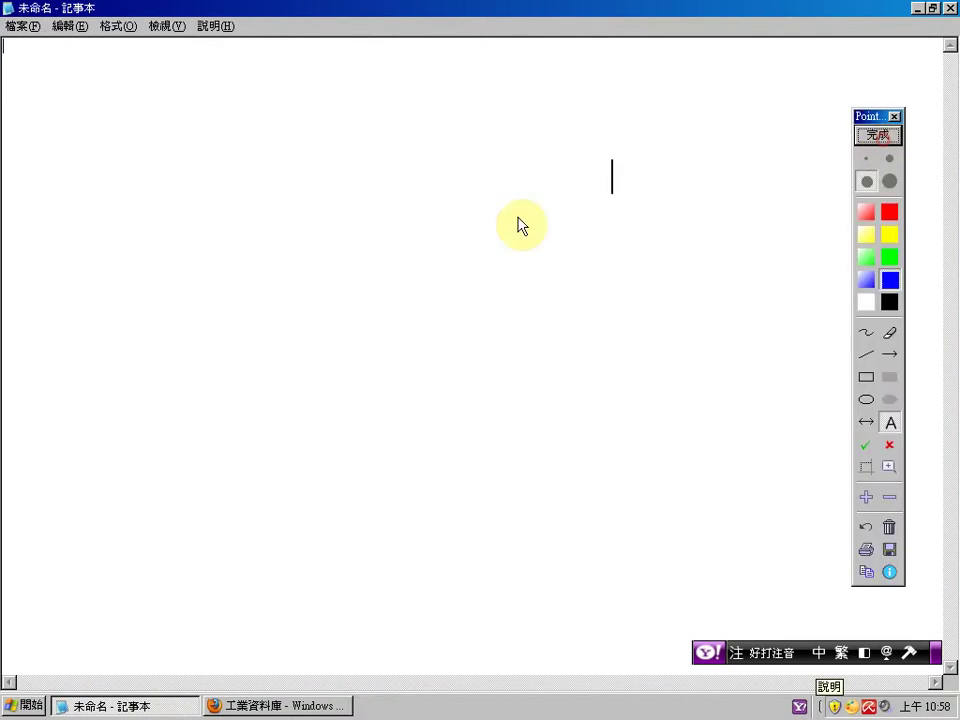
{"action": "left_click", "coordinate": [256, 316]}
{"action": "type", "text": "將"}
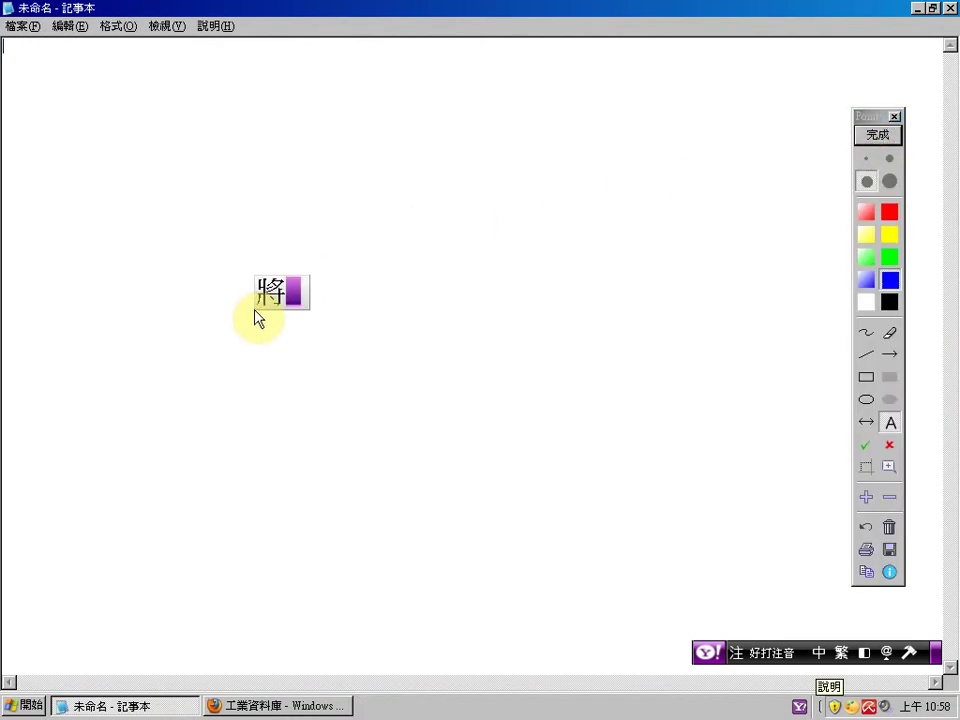
{"action": "type", "text": "主檔解呀"}
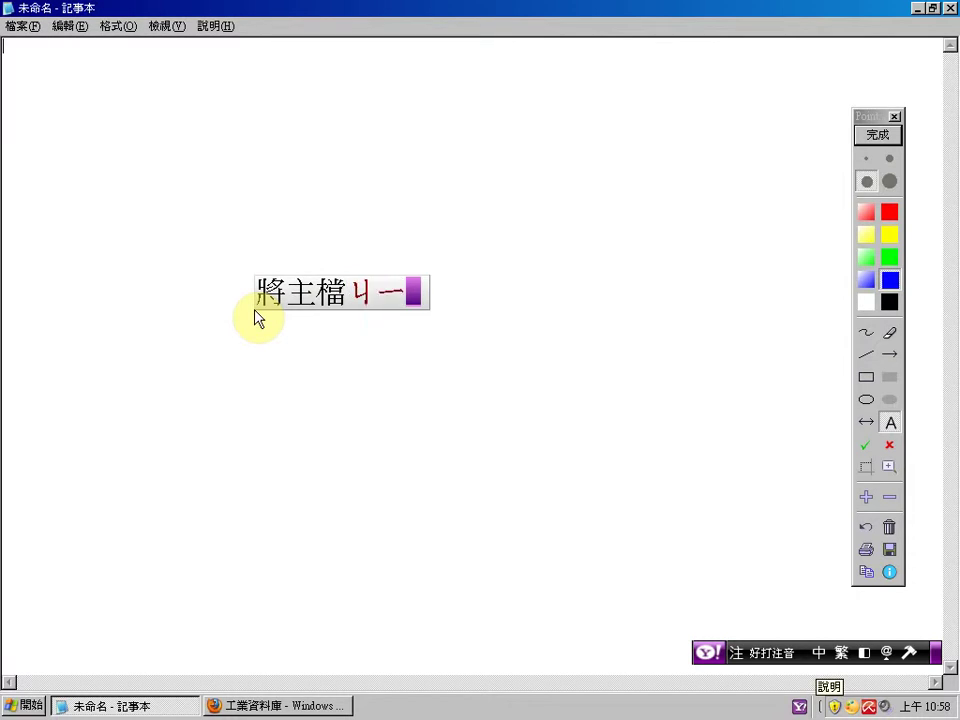
{"action": "type", "text": "縮"}
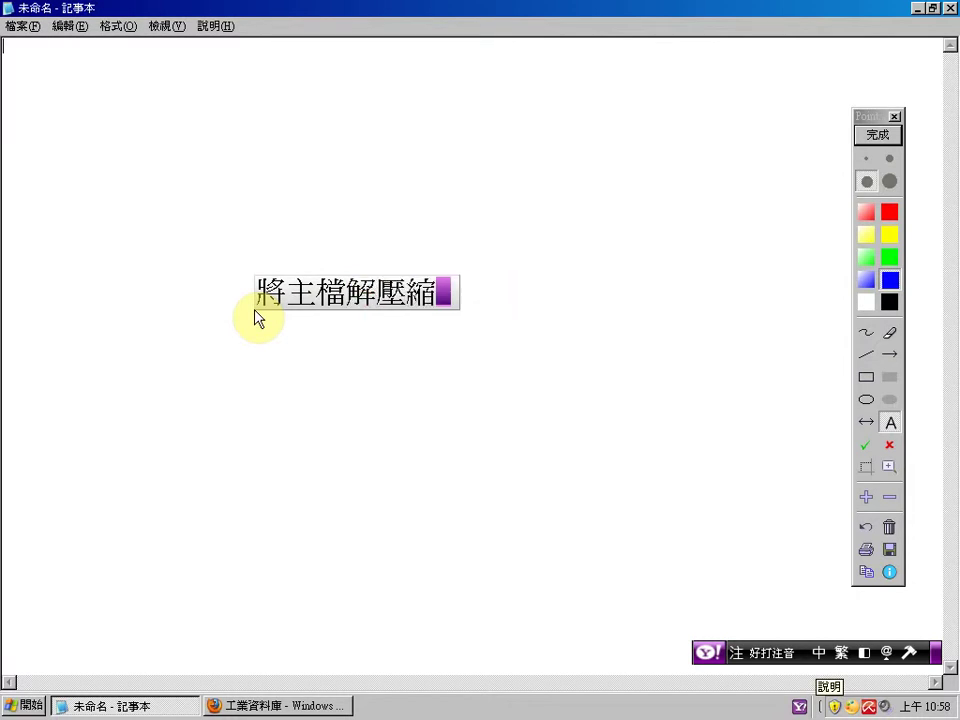
{"action": "key", "text": "Return"}
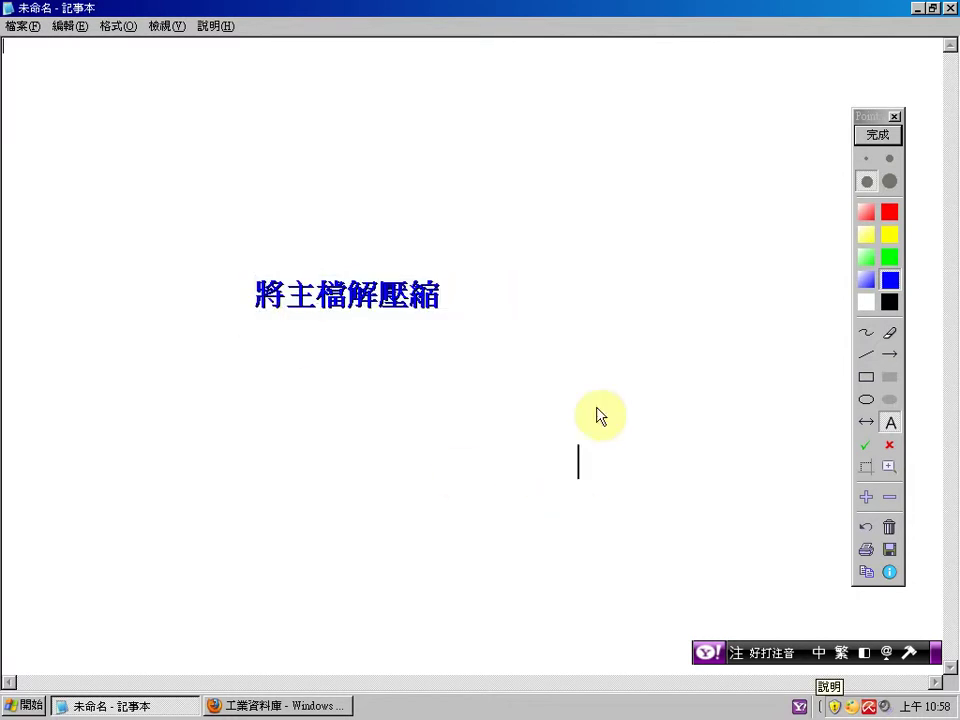
{"action": "left_click", "coordinate": [868, 136]}
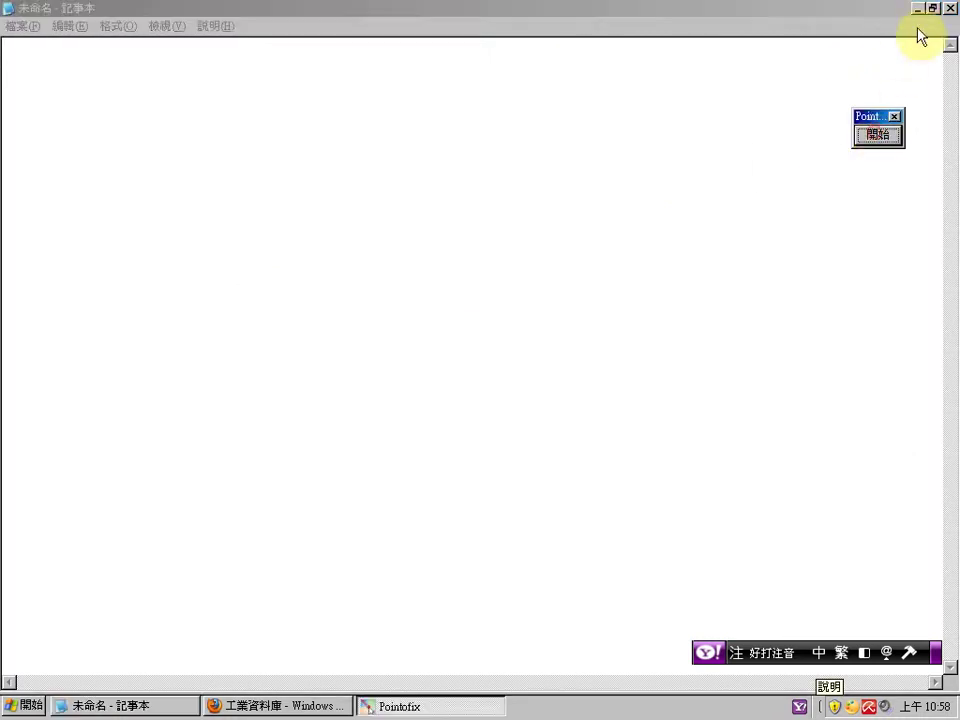
Step: Return to the desktop and extract the 2011-10-07 Access2003 主檔 archive there with 7-Zip
{"action": "left_click", "coordinate": [917, 8]}
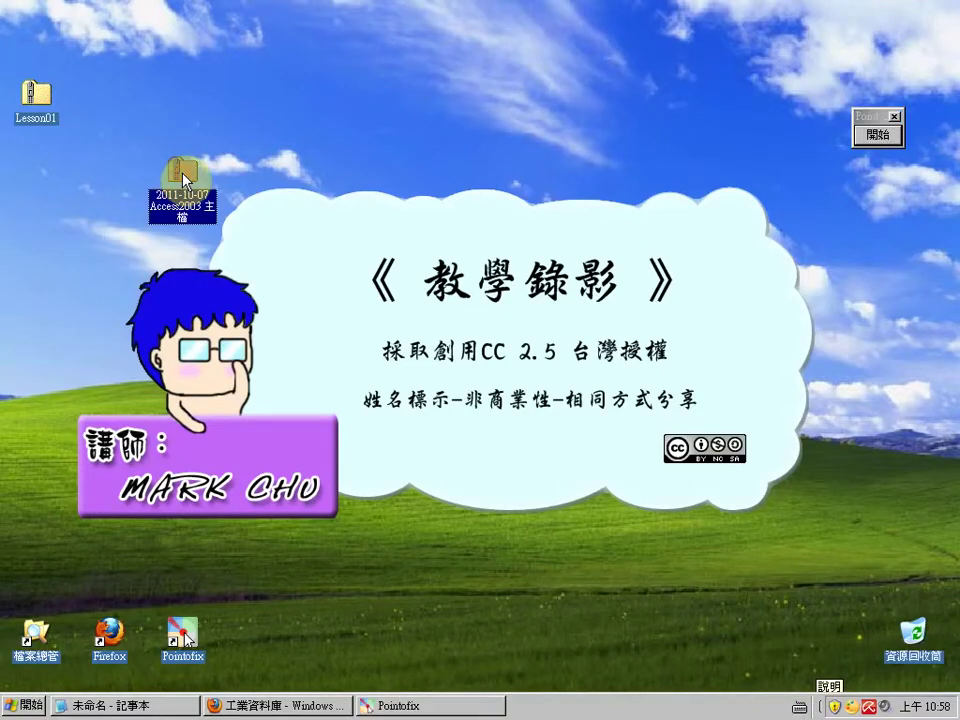
{"action": "right_click", "coordinate": [183, 180]}
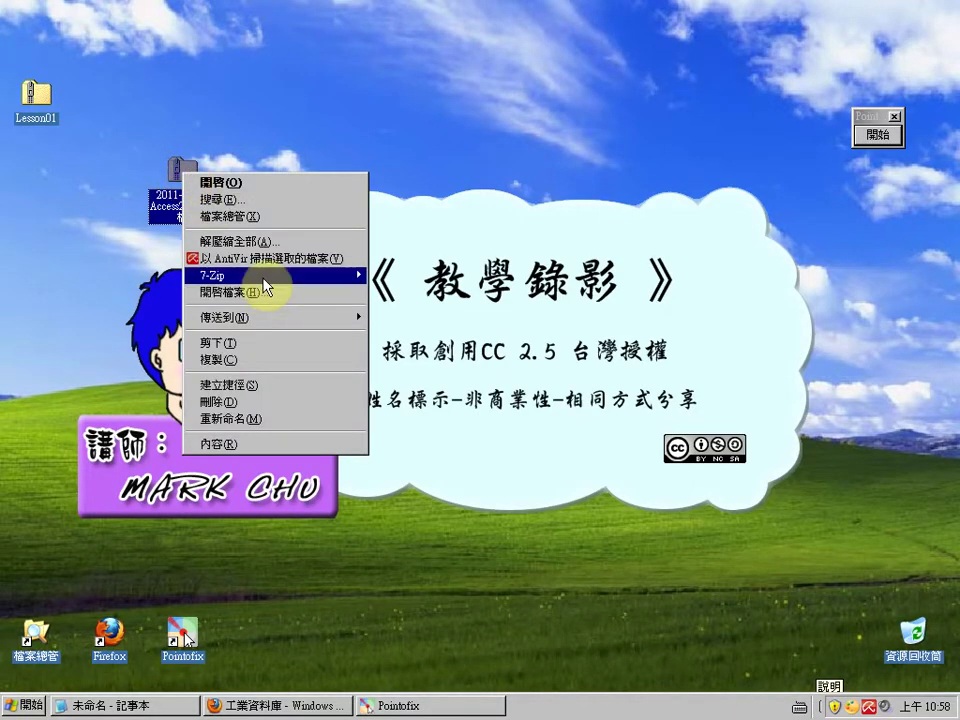
{"action": "mouse_move", "coordinate": [340, 275]}
{"action": "left_click", "coordinate": [488, 279]}
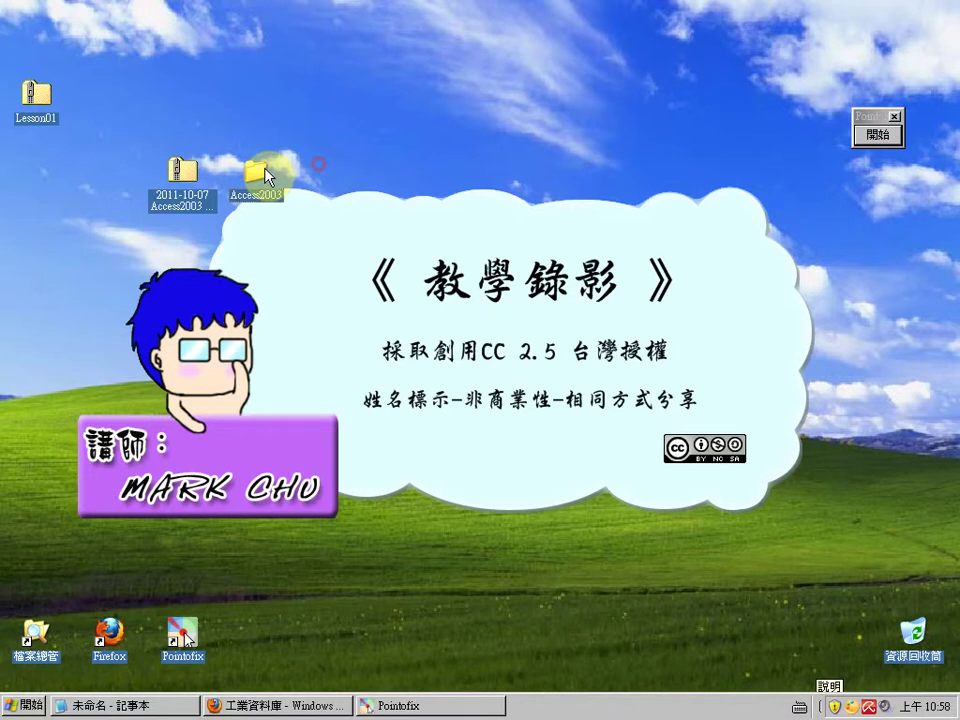
Step: Open the extracted Access2003 folder and frame its Access2003 HTML document with a blue rectangle annotation
{"action": "double_click", "coordinate": [262, 165]}
{"action": "left_click", "coordinate": [877, 134]}
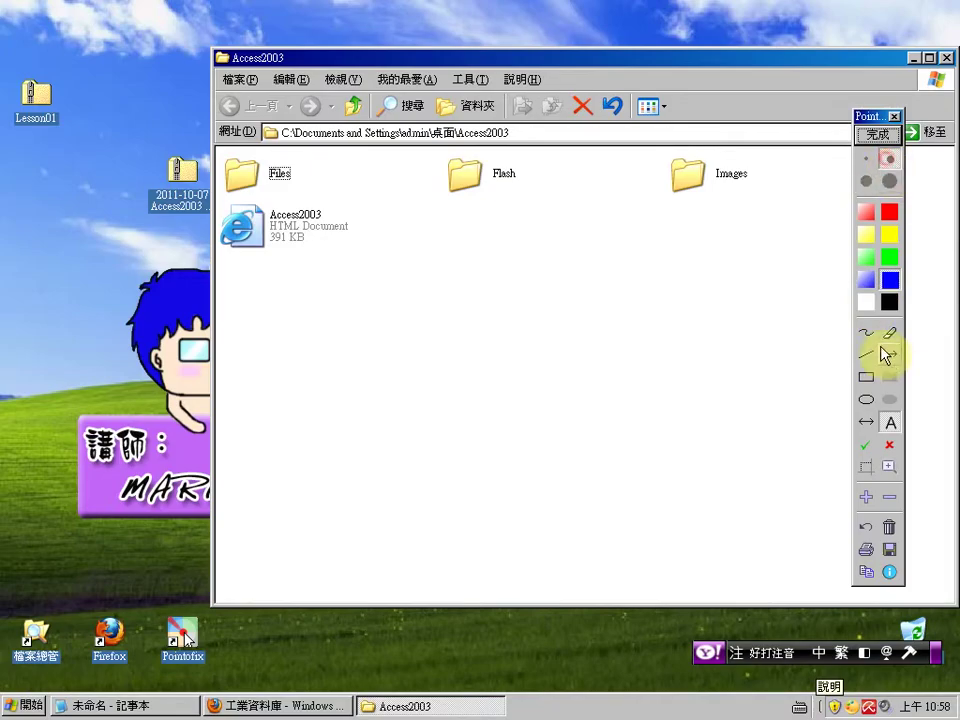
{"action": "left_click", "coordinate": [867, 378]}
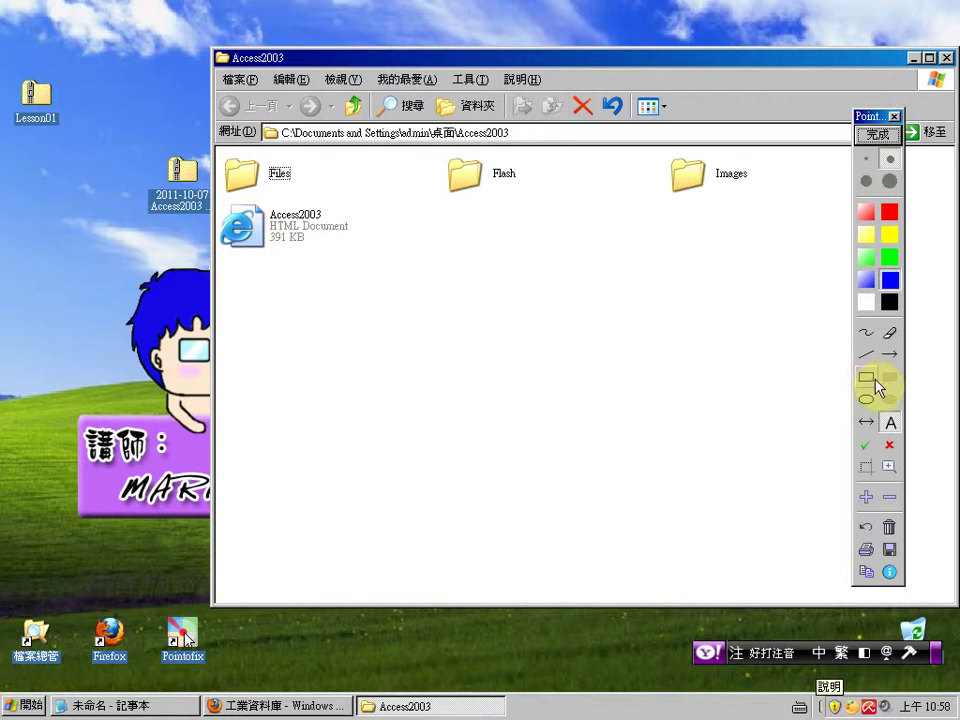
{"action": "mouse_move", "coordinate": [216, 188]}
{"action": "left_mouse_down"}
{"action": "mouse_move", "coordinate": [302, 274]}
{"action": "mouse_move", "coordinate": [389, 279]}
{"action": "left_mouse_up"}
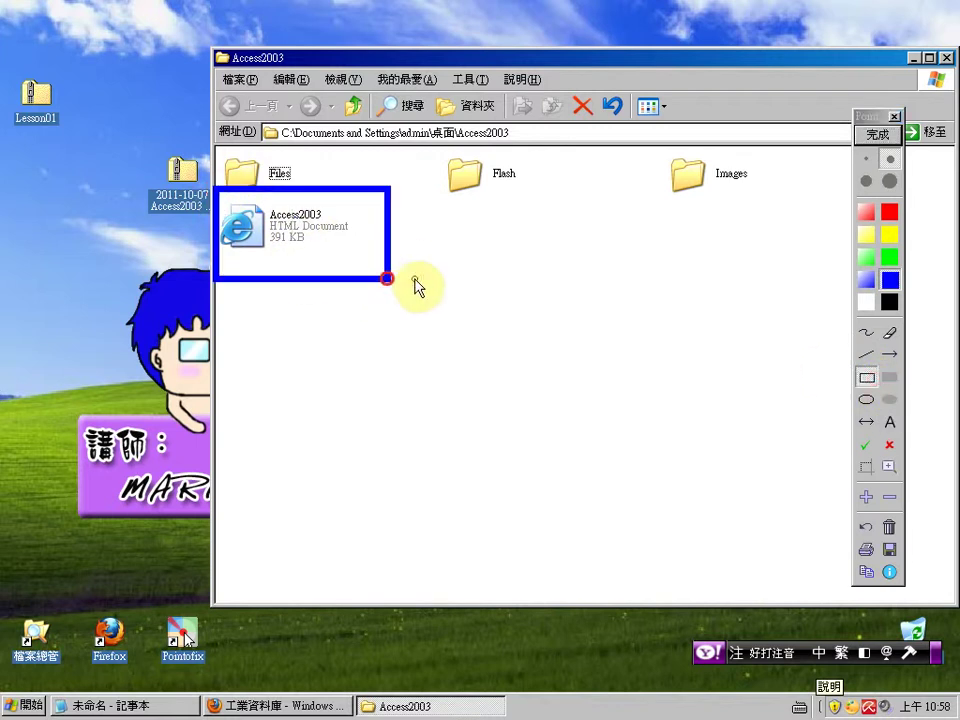
Step: Add a thicker blue text annotation 執行此網頁可以進行使用 below the framed Access2003 document, and end annotation mode
{"action": "left_click", "coordinate": [867, 180]}
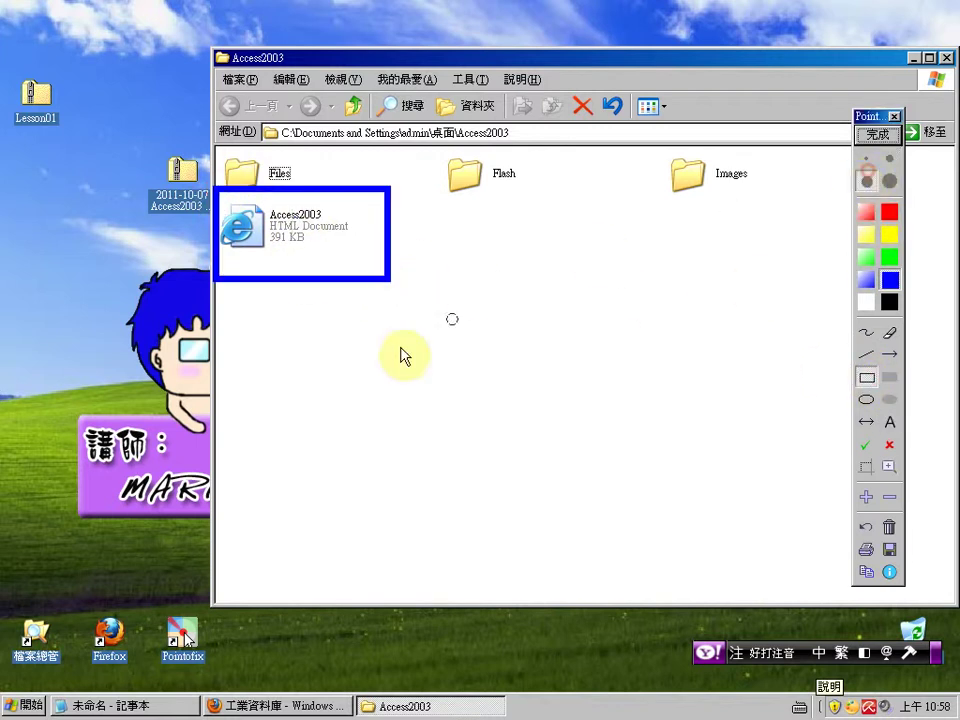
{"action": "left_click", "coordinate": [890, 422]}
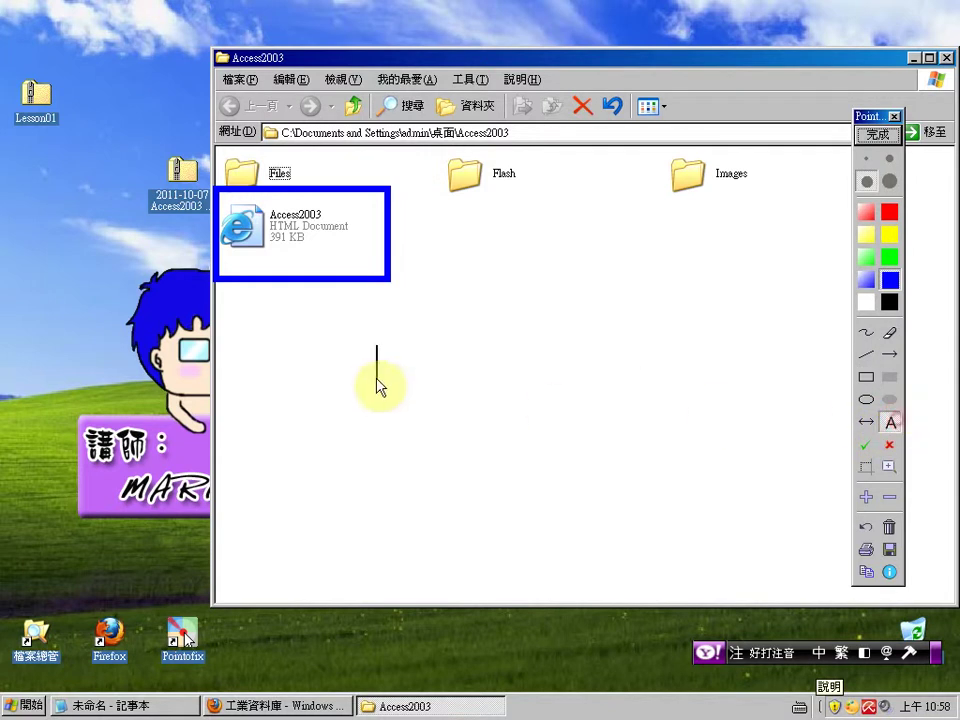
{"action": "left_click", "coordinate": [319, 340]}
{"action": "type", "text": "直ㄒ"}
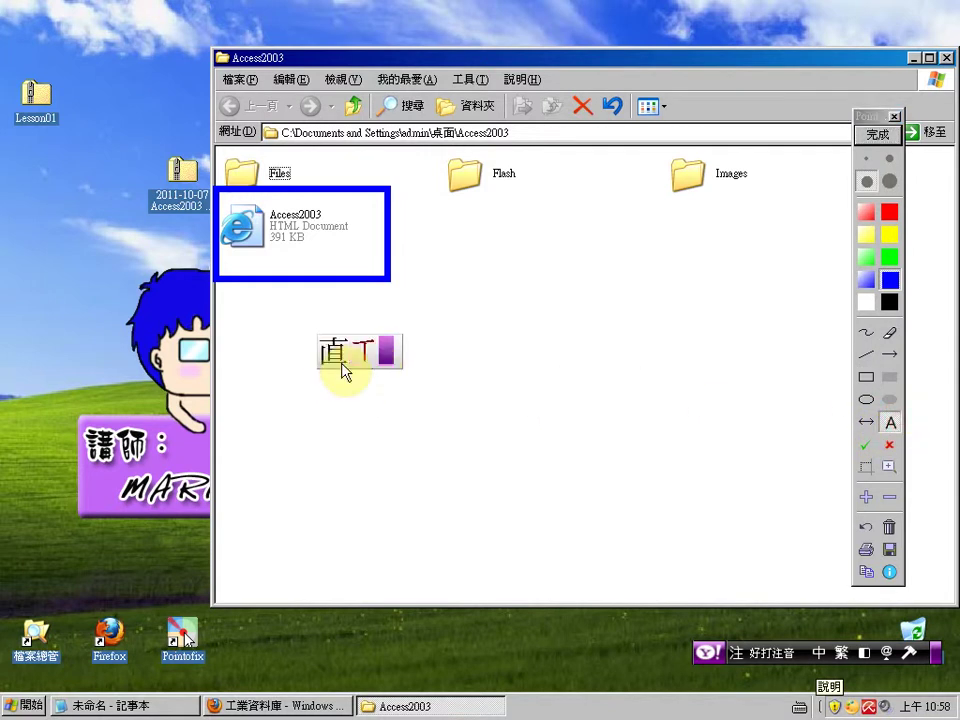
{"action": "type", "text": "ㄧ行"}
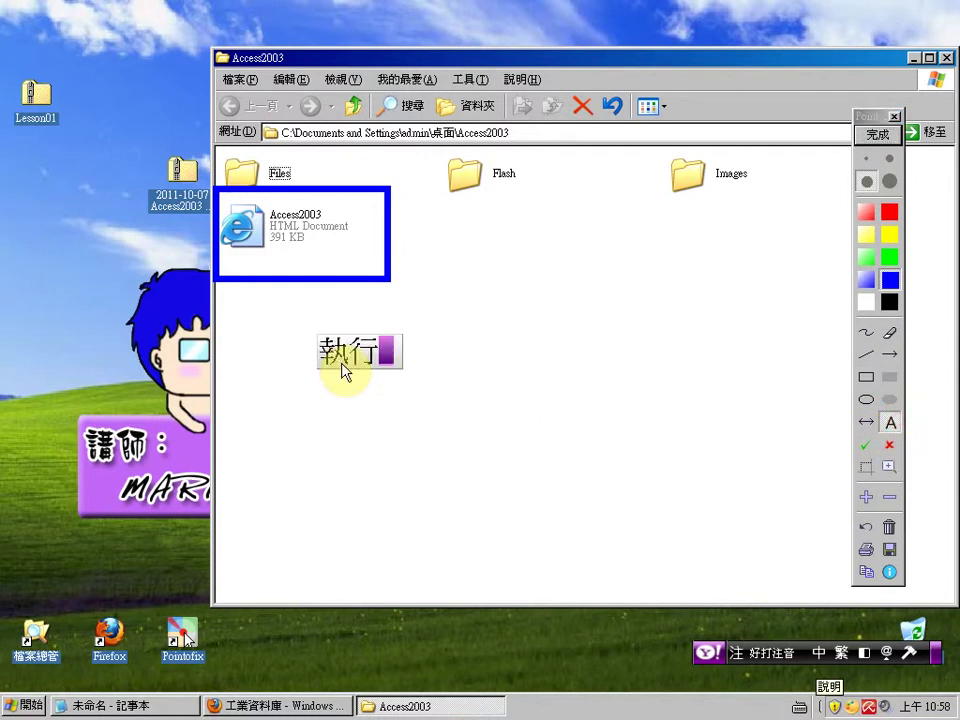
{"action": "type", "text": "此ㄨㄤ網頁ㄎㄜ"}
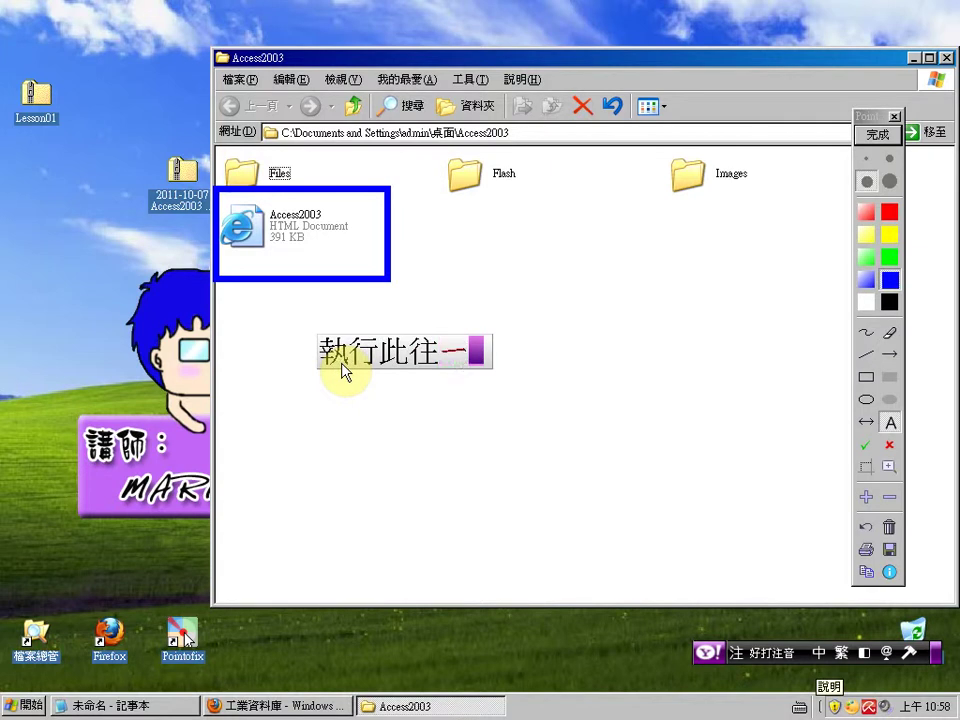
{"action": "type", "text": "可以"}
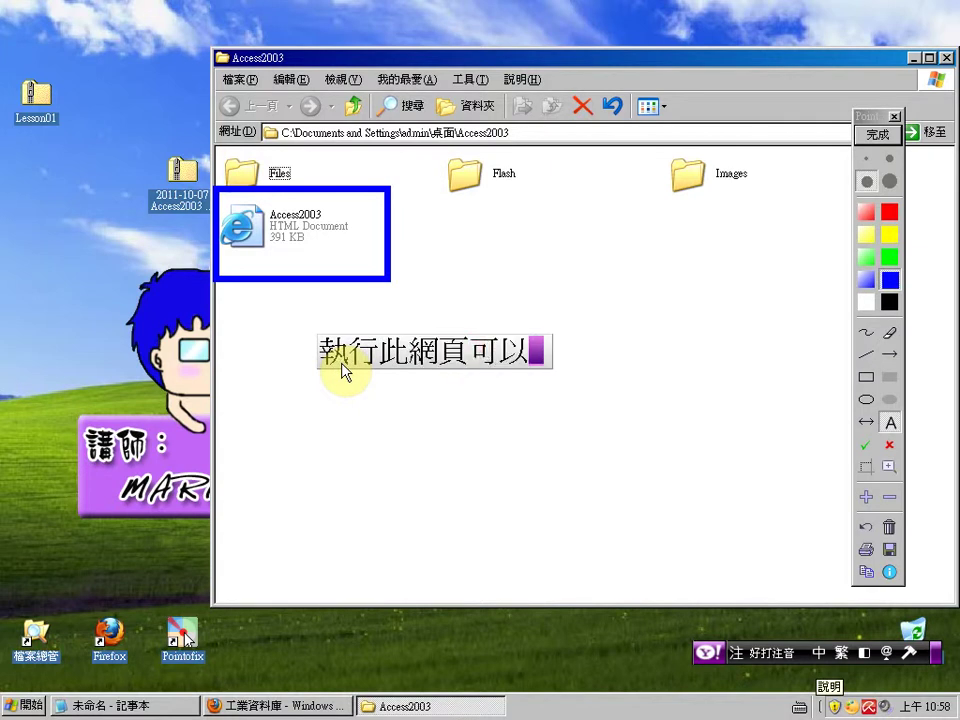
{"action": "type", "text": "近ㄒㄧㄥ行使用"}
{"action": "key", "text": "Return"}
{"action": "left_click", "coordinate": [341, 364]}
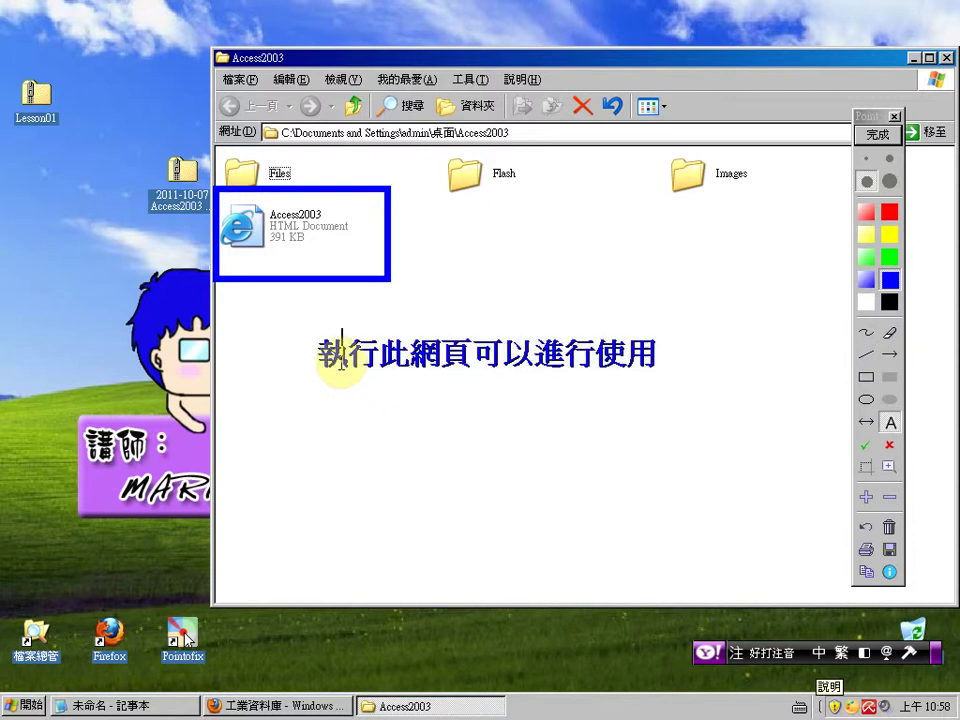
{"action": "left_click", "coordinate": [879, 136]}
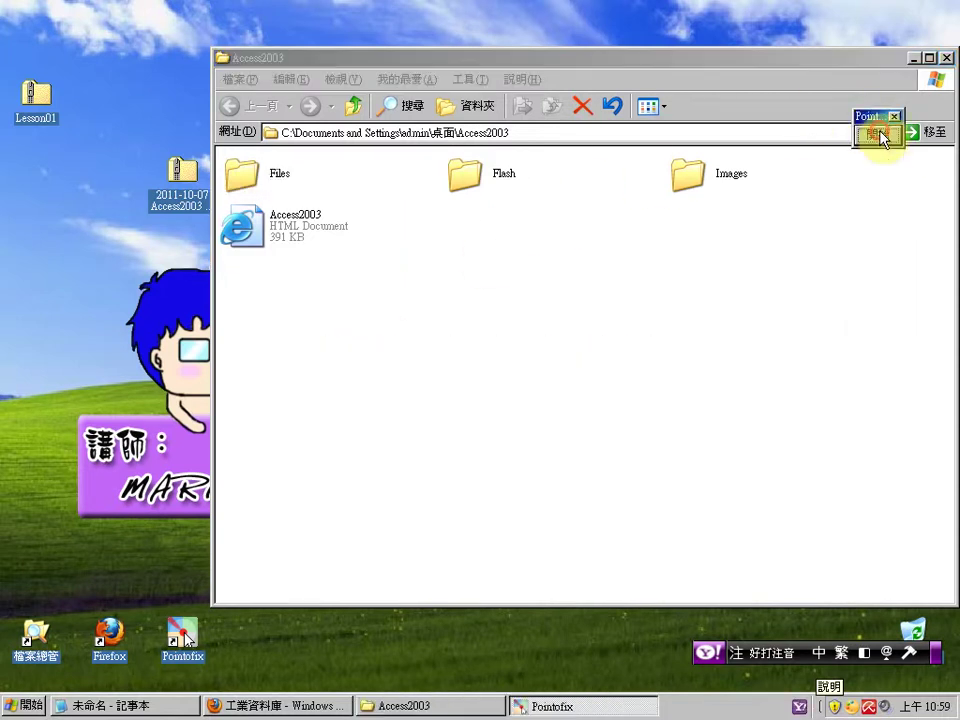
Step: Open the Access2003 HTML document in Internet Explorer, allow its blocked active content and maximise the browser window
{"action": "left_click", "coordinate": [306, 247]}
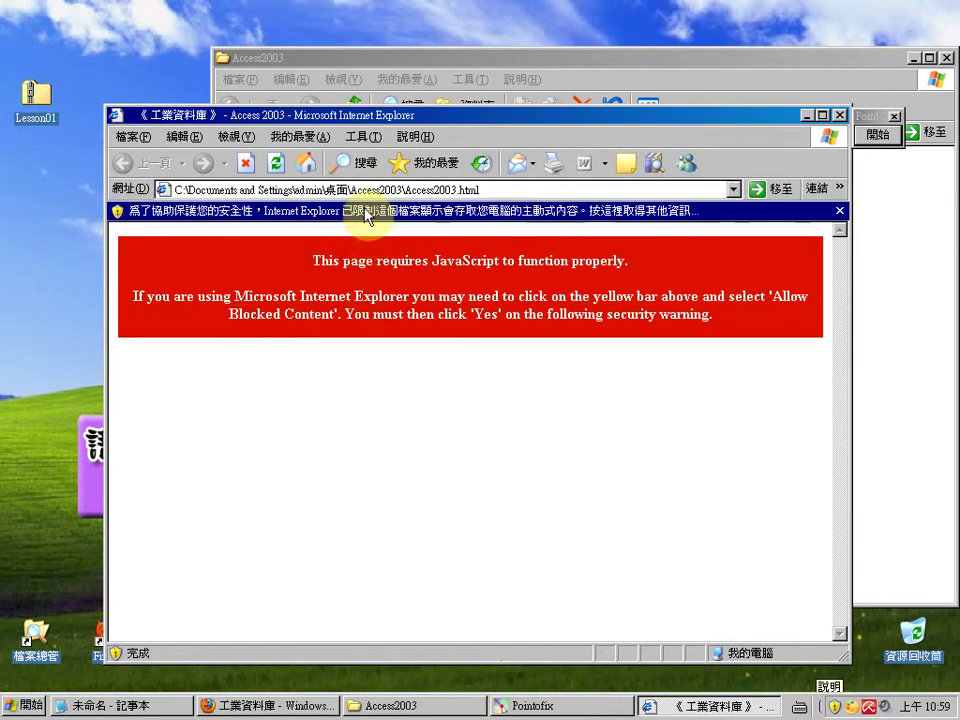
{"action": "left_click", "coordinate": [367, 211]}
{"action": "left_click", "coordinate": [432, 218]}
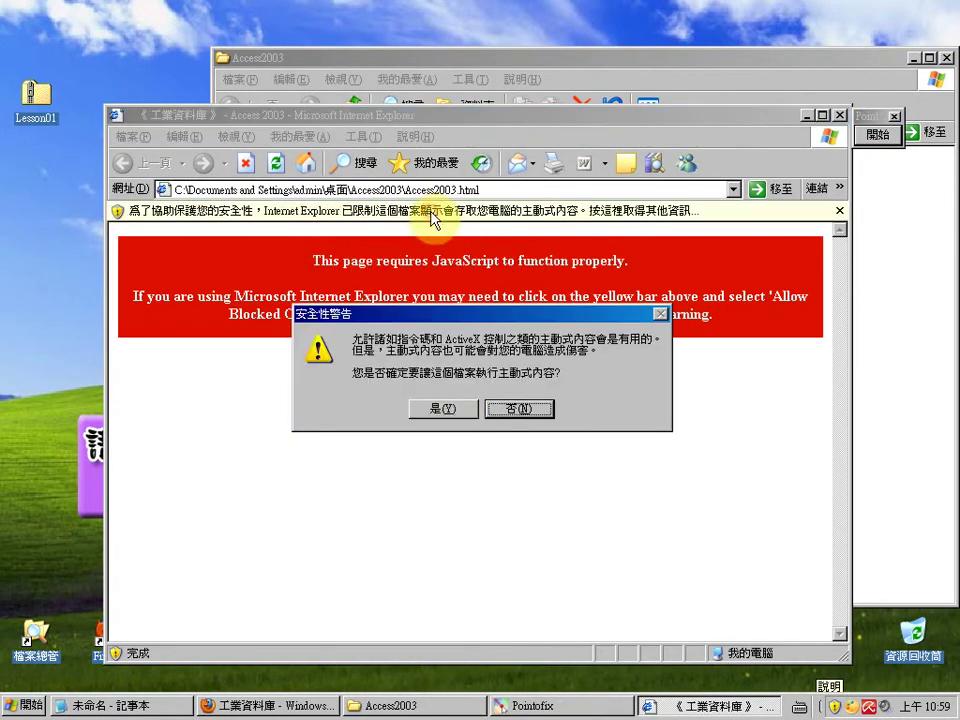
{"action": "left_click", "coordinate": [443, 411]}
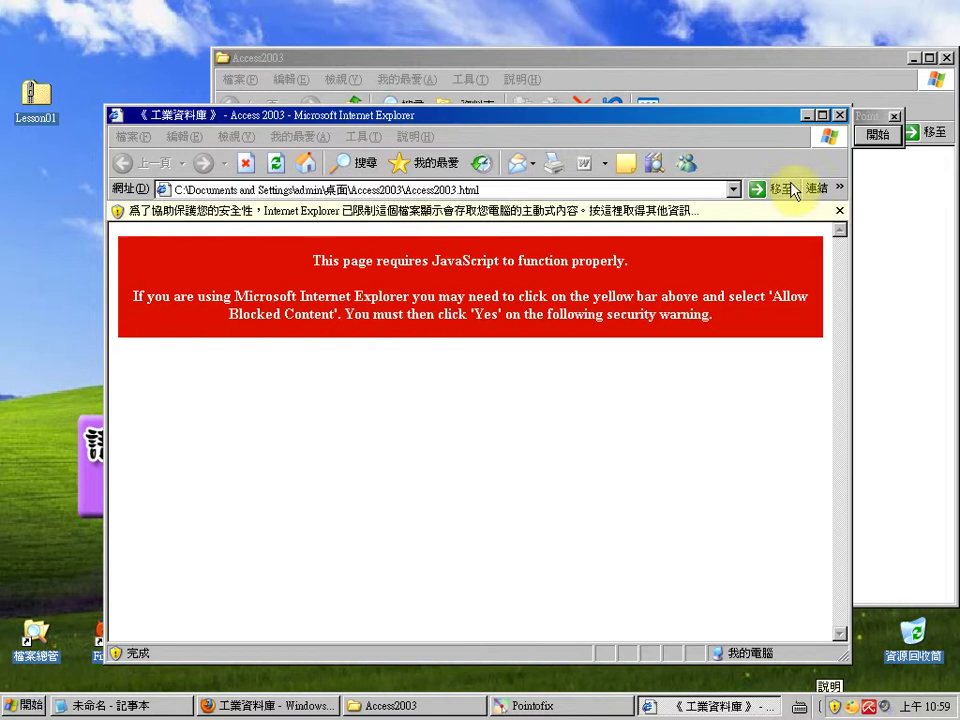
{"action": "left_click", "coordinate": [822, 115]}
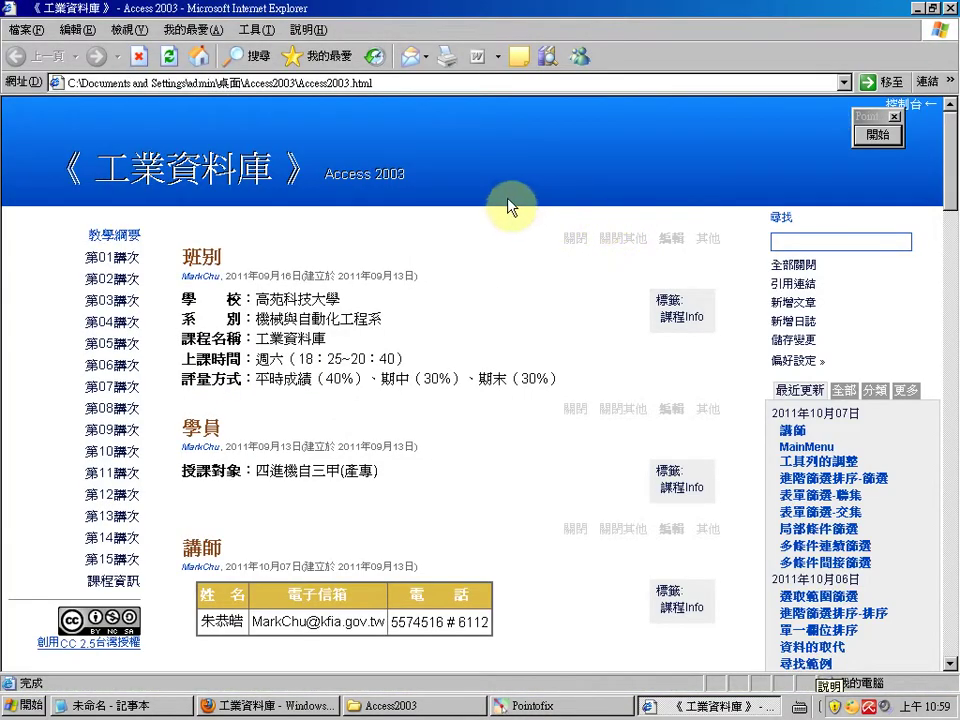
Step: Expand 第01講次, open its 建立與管理 article and close all the other articles
{"action": "left_click", "coordinate": [120, 262]}
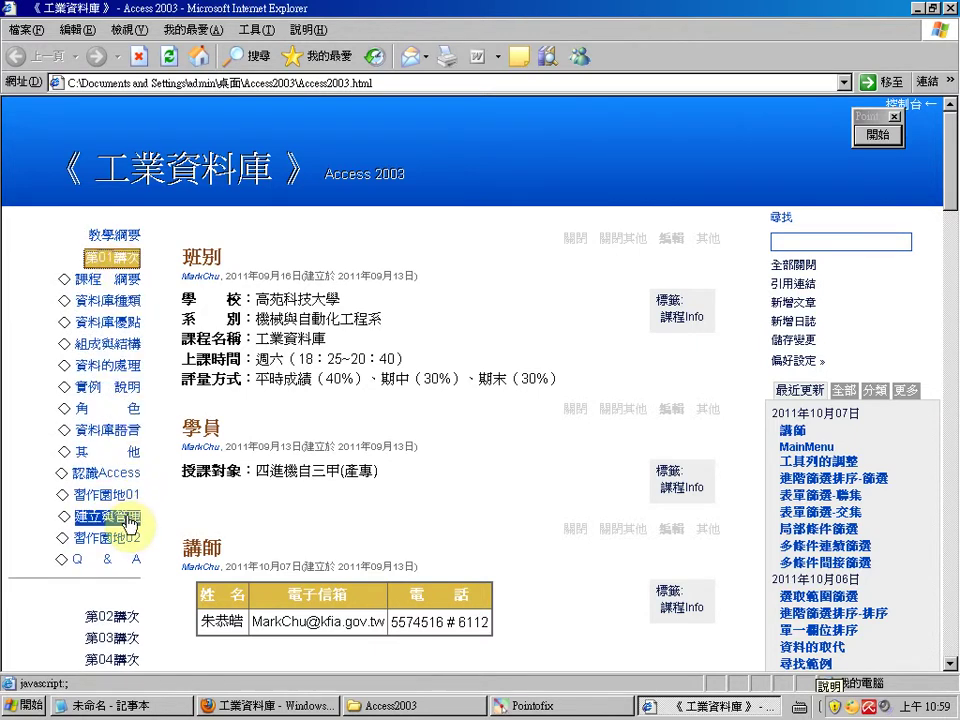
{"action": "left_click", "coordinate": [128, 520]}
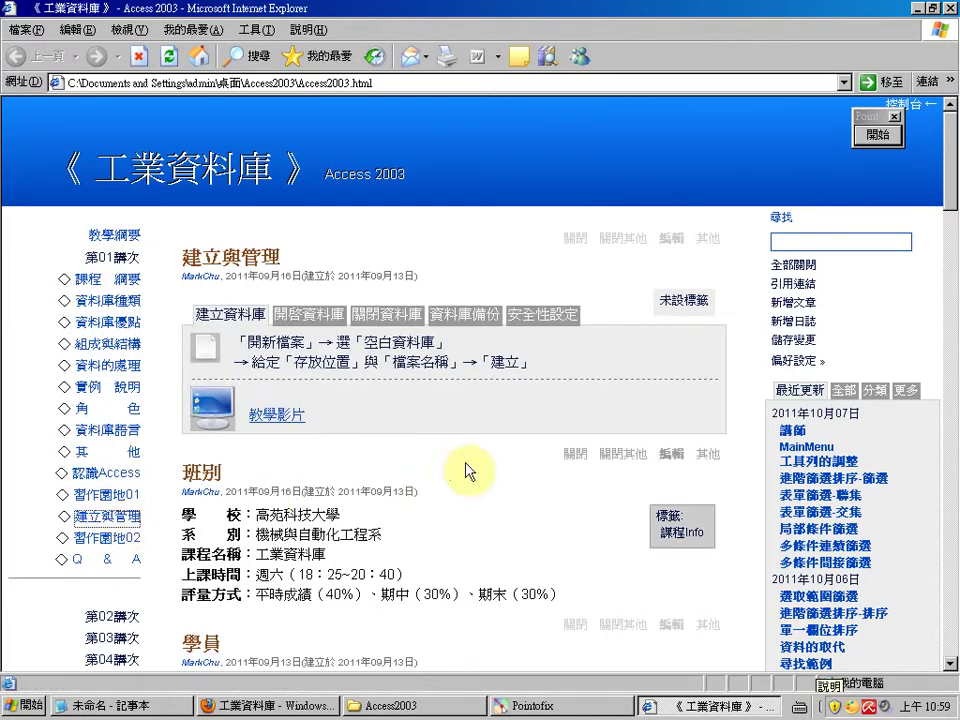
{"action": "left_click", "coordinate": [634, 239]}
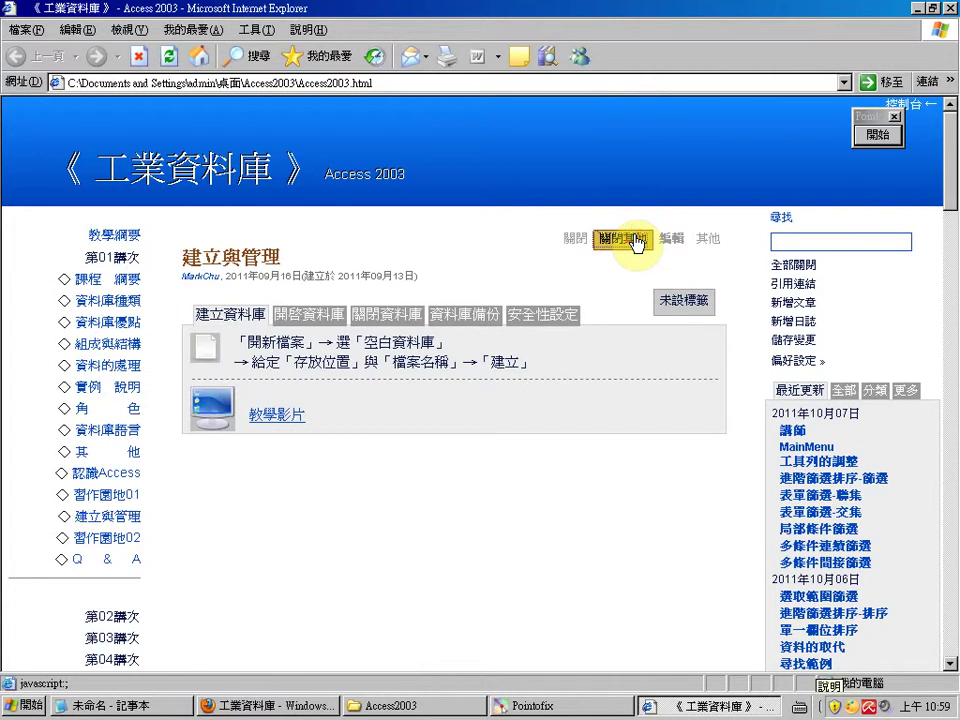
Step: Start annotating and frame the 教學影片 link with a blue rectangle at the second-thinnest line width
{"action": "left_click", "coordinate": [870, 134]}
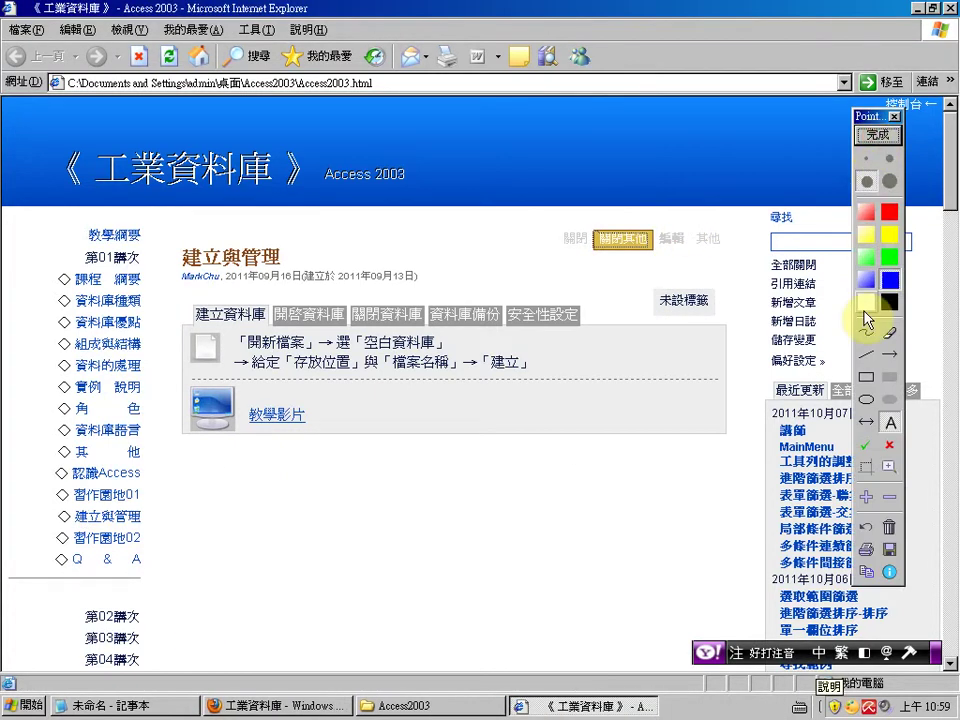
{"action": "left_click", "coordinate": [889, 159]}
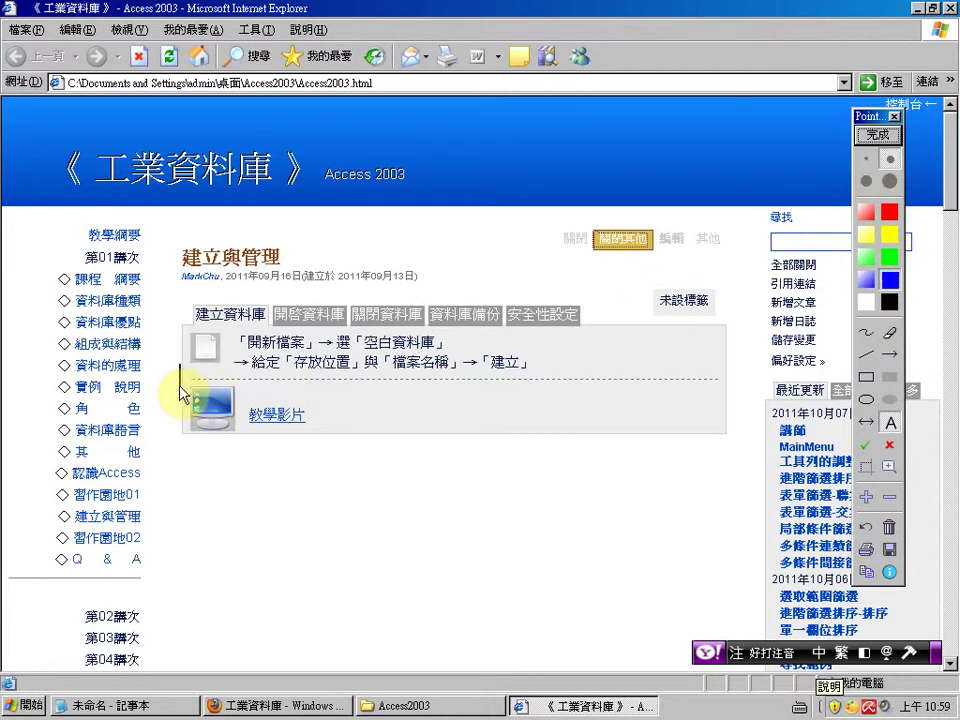
{"action": "left_click", "coordinate": [866, 378]}
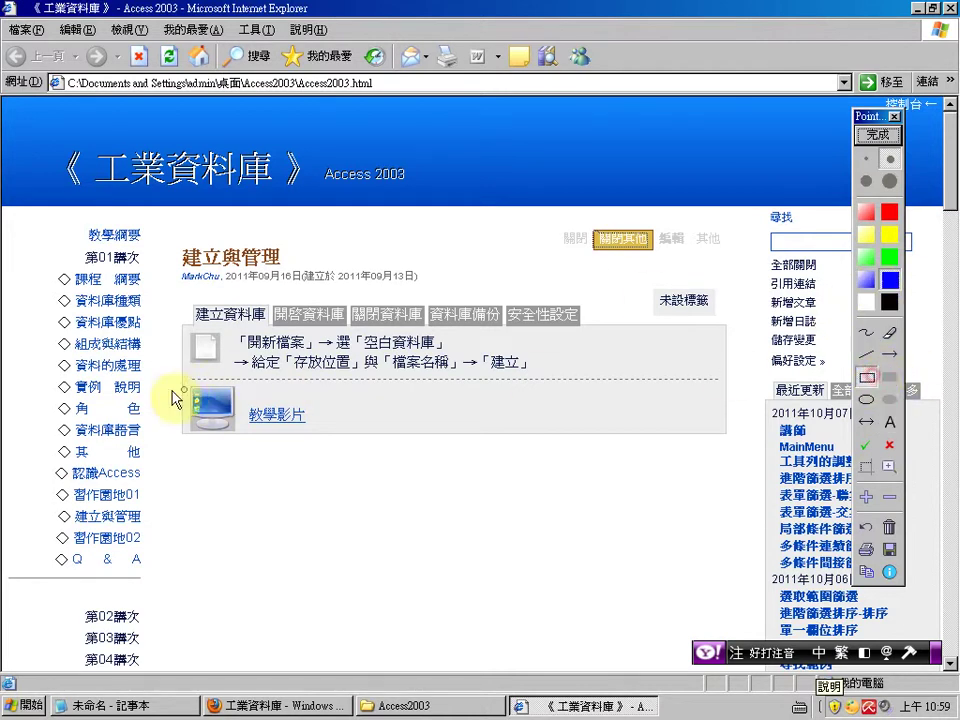
{"action": "left_click_drag", "start_coordinate": [168, 367], "coordinate": [376, 455]}
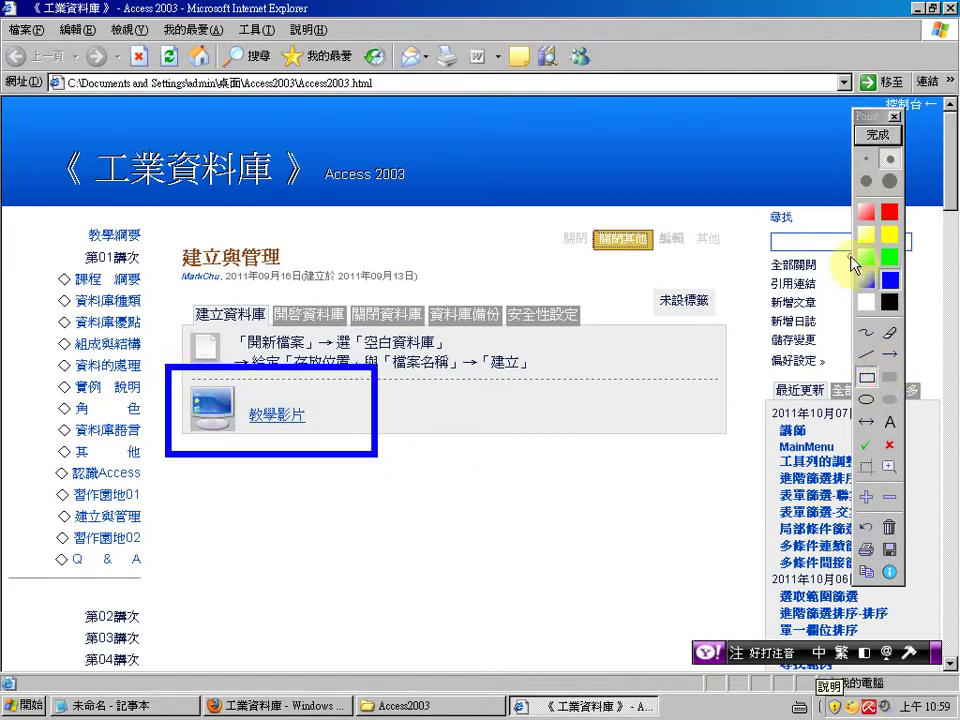
Step: Add a thicker blue text annotation 點擊這裡可以觀看 教學錄影 below the framed 教學影片 link
{"action": "left_click", "coordinate": [866, 182]}
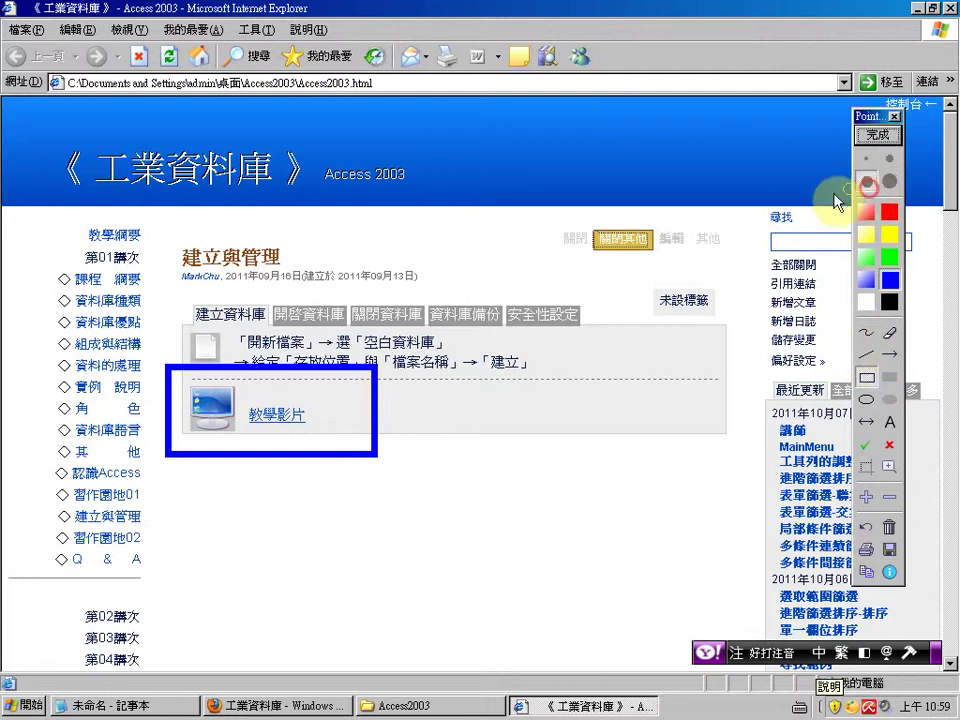
{"action": "left_click", "coordinate": [900, 426]}
{"action": "left_click", "coordinate": [224, 530]}
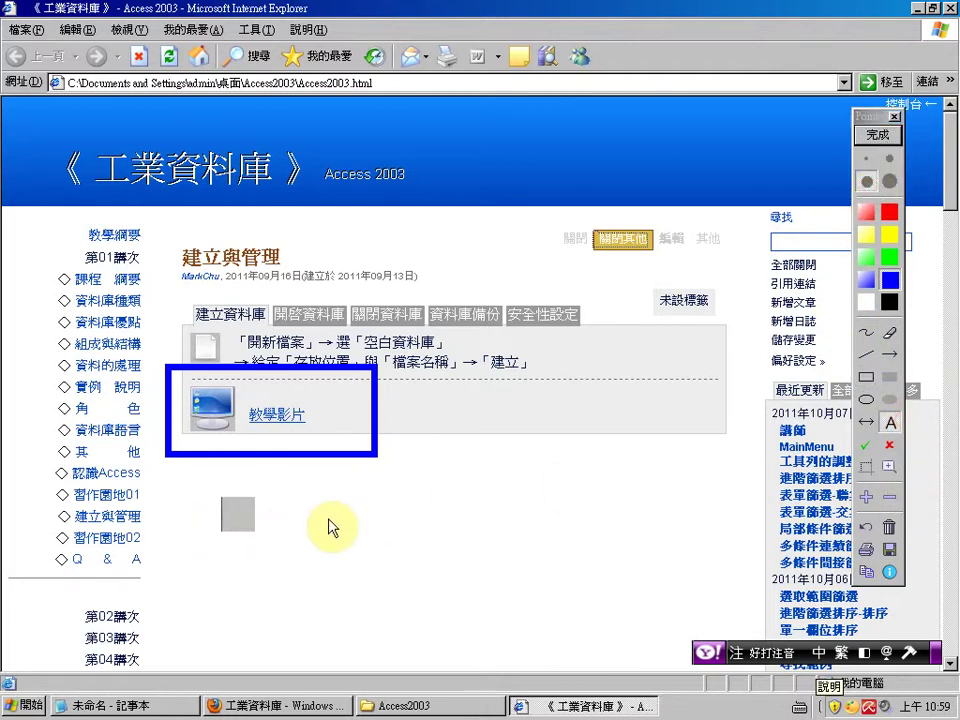
{"action": "type", "text": "2u03ru65k4xu3dk3u3ej0 d04"}
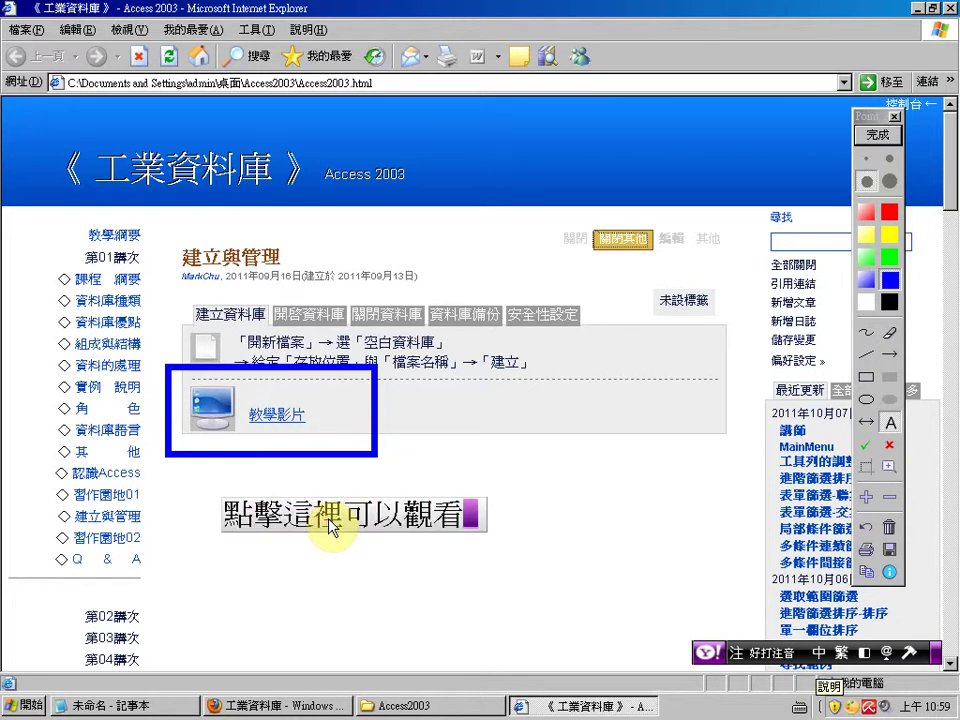
{"action": "key", "text": "Return"}
{"action": "type", "text": "rul4vm"}
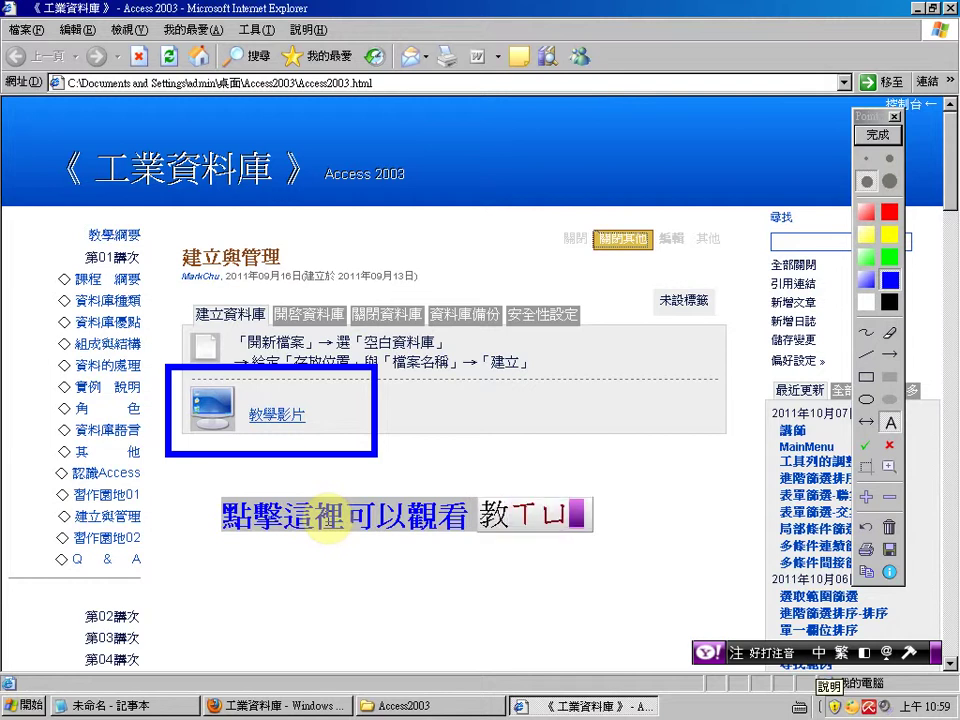
{"action": "type", "text": ",6xj4u/3"}
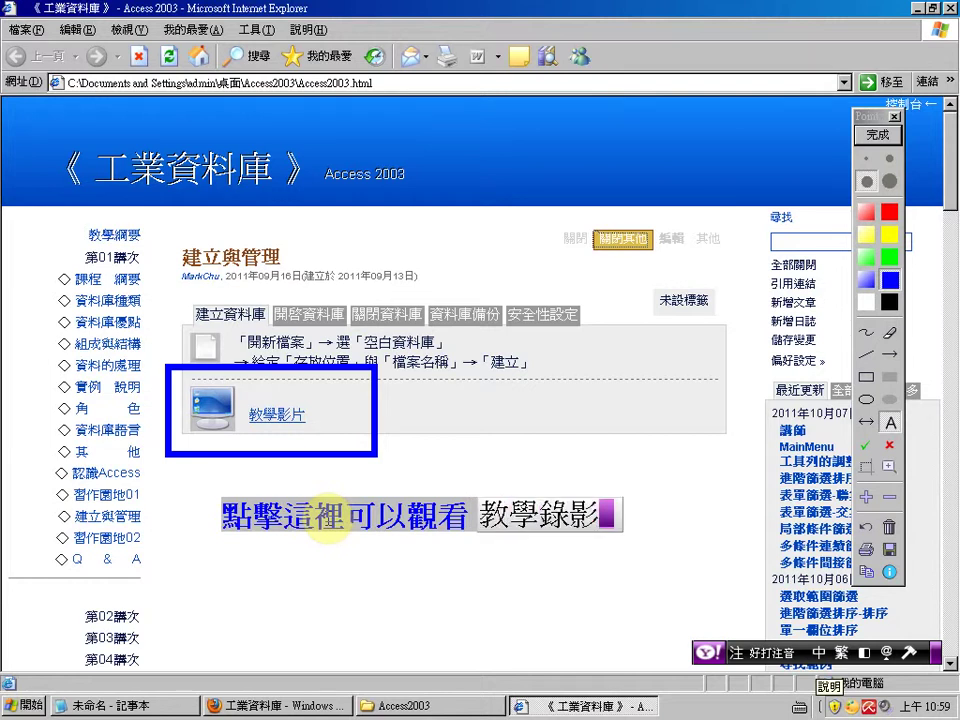
{"action": "key", "text": "Return"}
{"action": "left_click", "coordinate": [327, 521]}
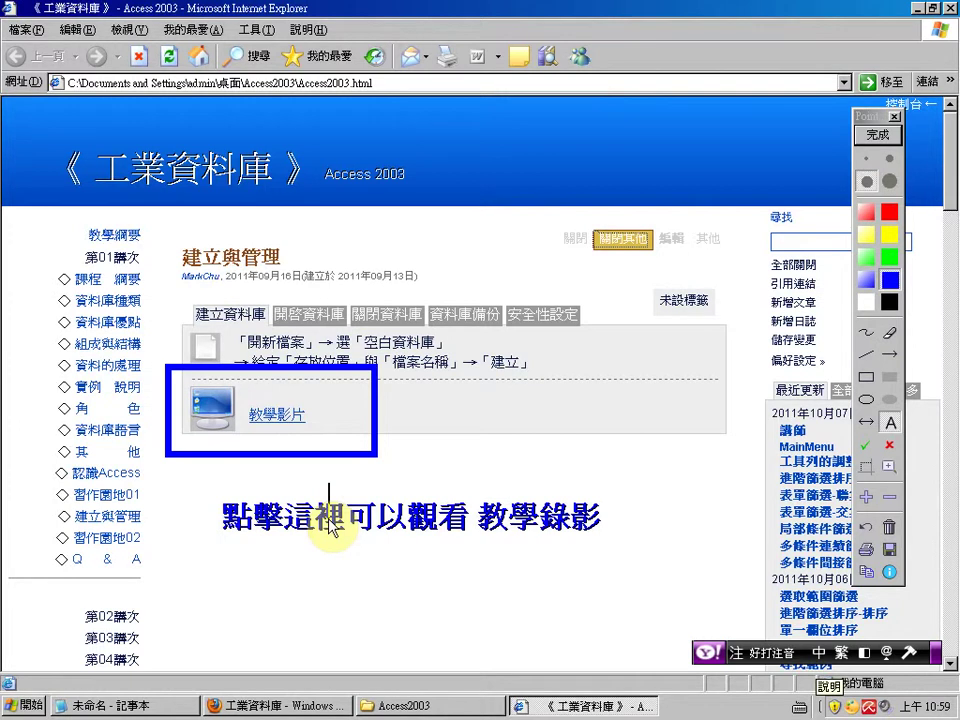
Step: Add a second blue text line 但記得放錄影檔 否則無法觀看 beneath the first one, and end annotation mode
{"action": "left_click", "coordinate": [239, 578]}
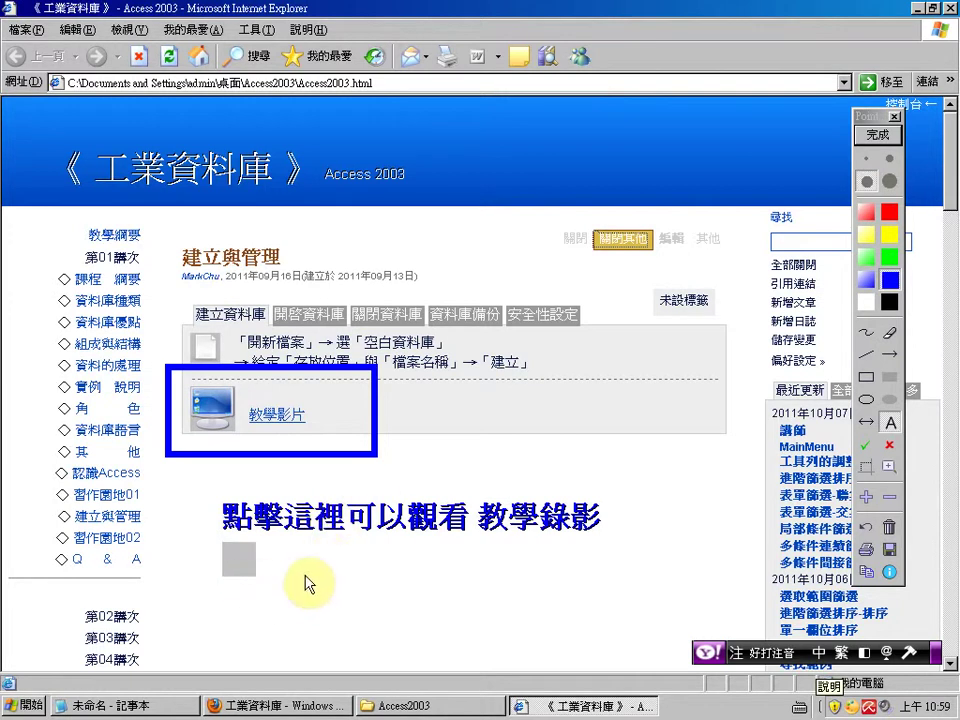
{"action": "type", "text": "204ru42"}
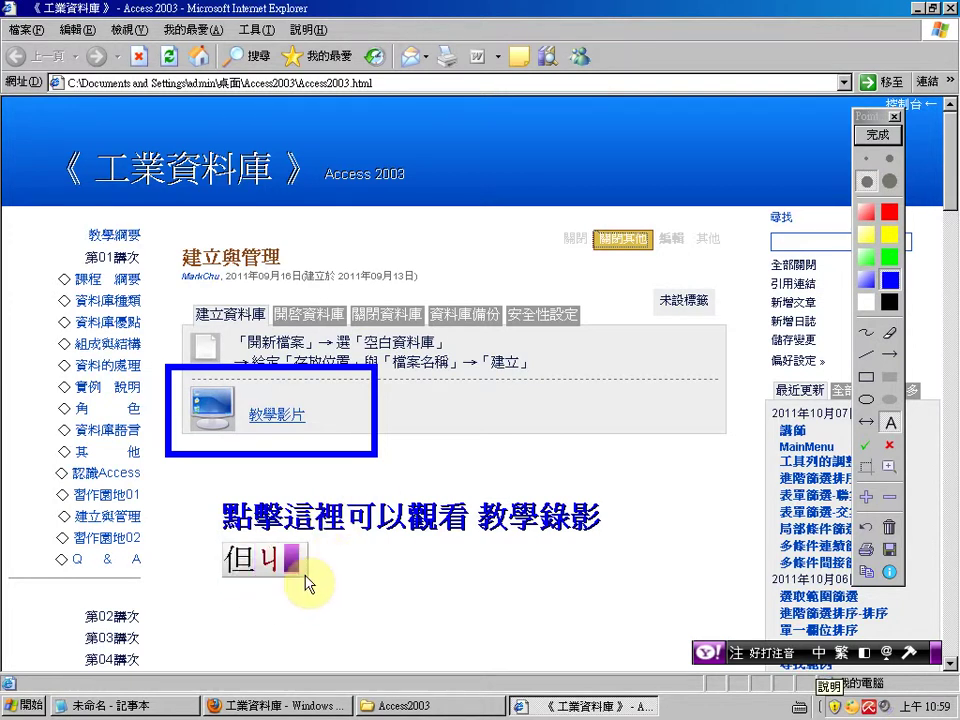
{"action": "type", "text": "k6z;42"}
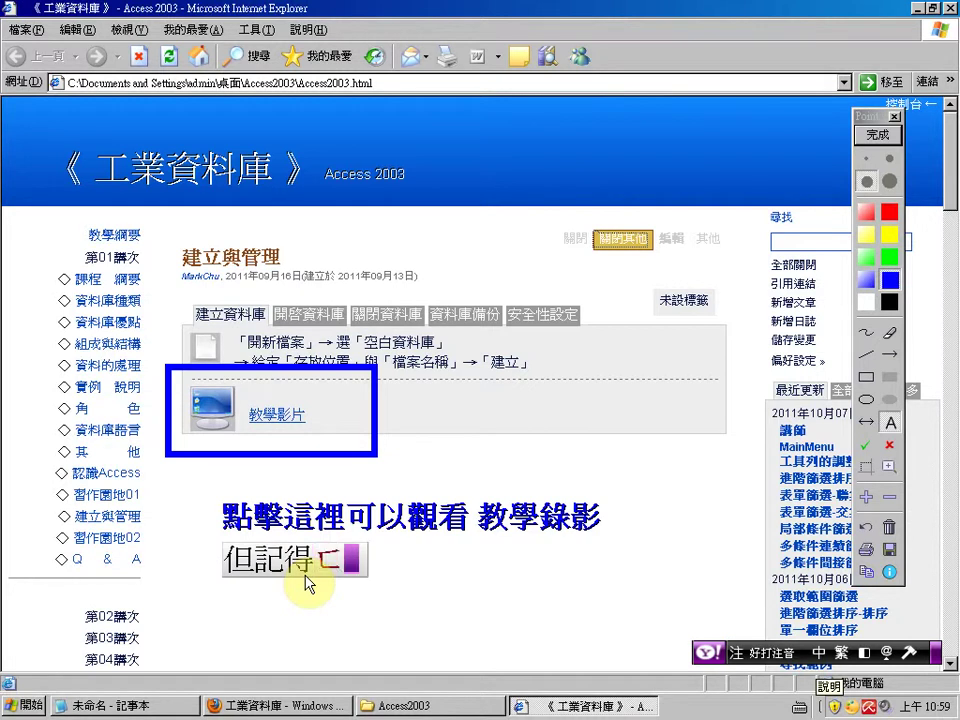
{"action": "type", "text": "j4u2;3"}
{"action": "key", "text": "Return"}
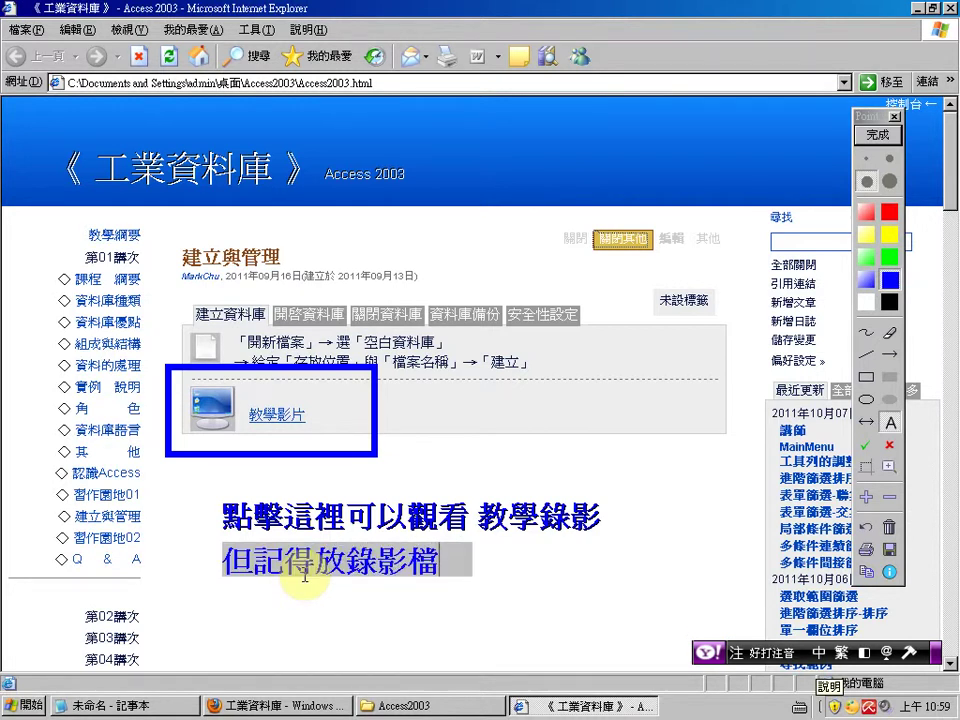
{"action": "type", "text": "zx3yk6"}
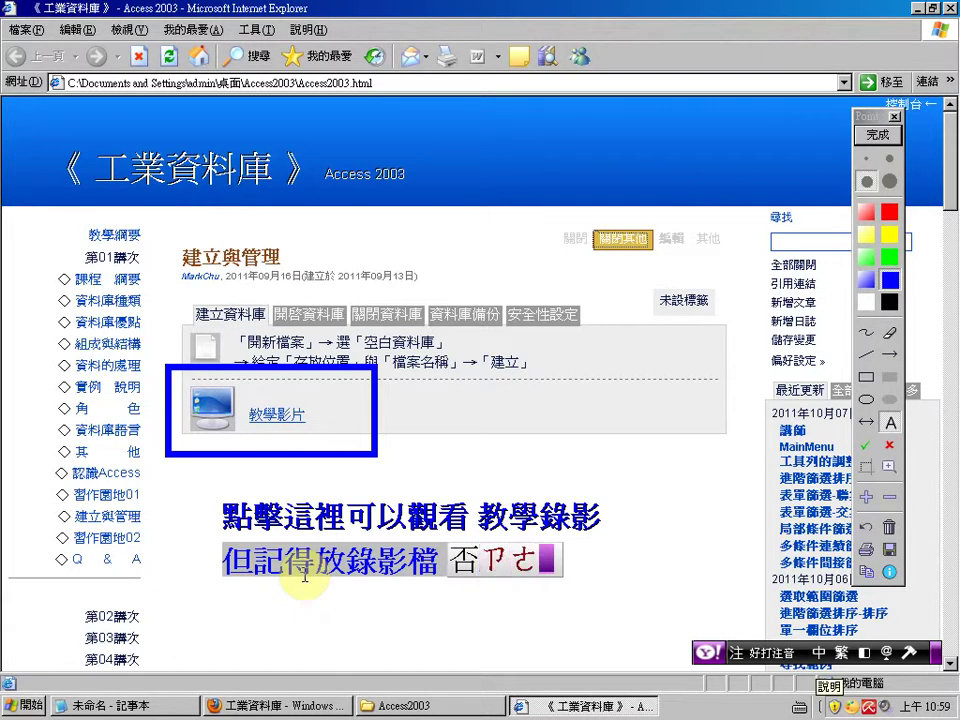
{"action": "type", "text": "j6z83ej0 d0"}
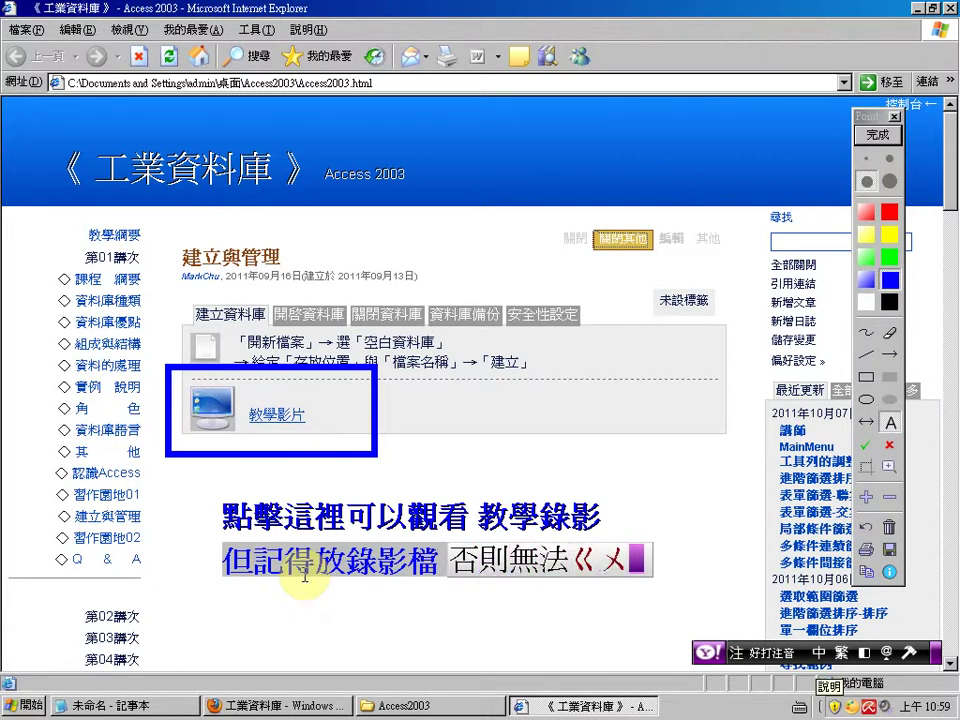
{"action": "type", "text": "4"}
{"action": "key", "text": "Return"}
{"action": "left_click", "coordinate": [305, 578]}
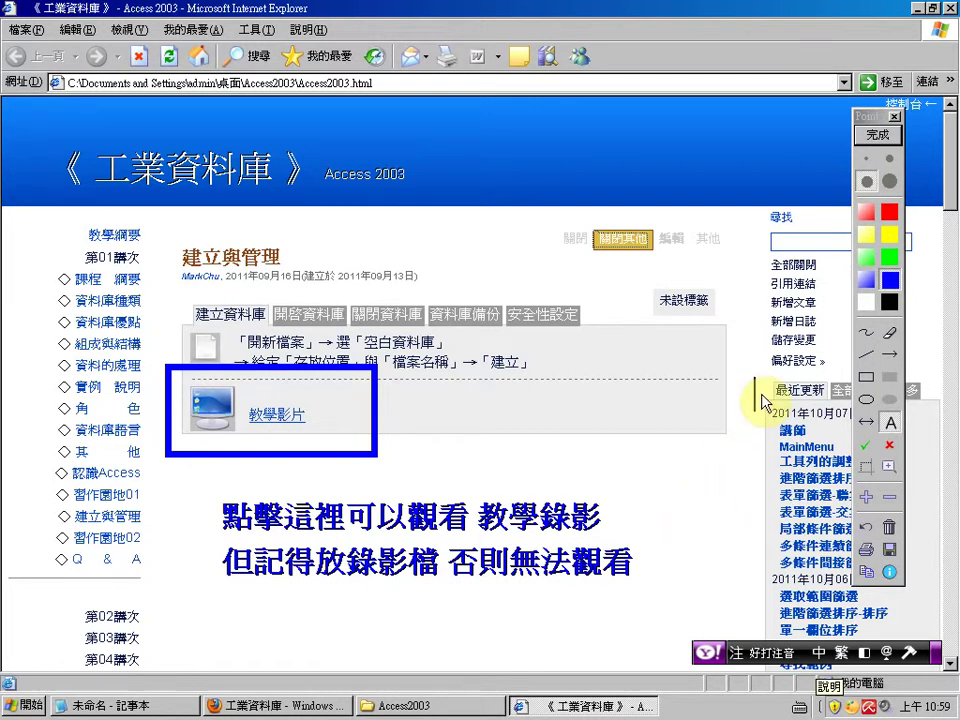
{"action": "left_click", "coordinate": [878, 136]}
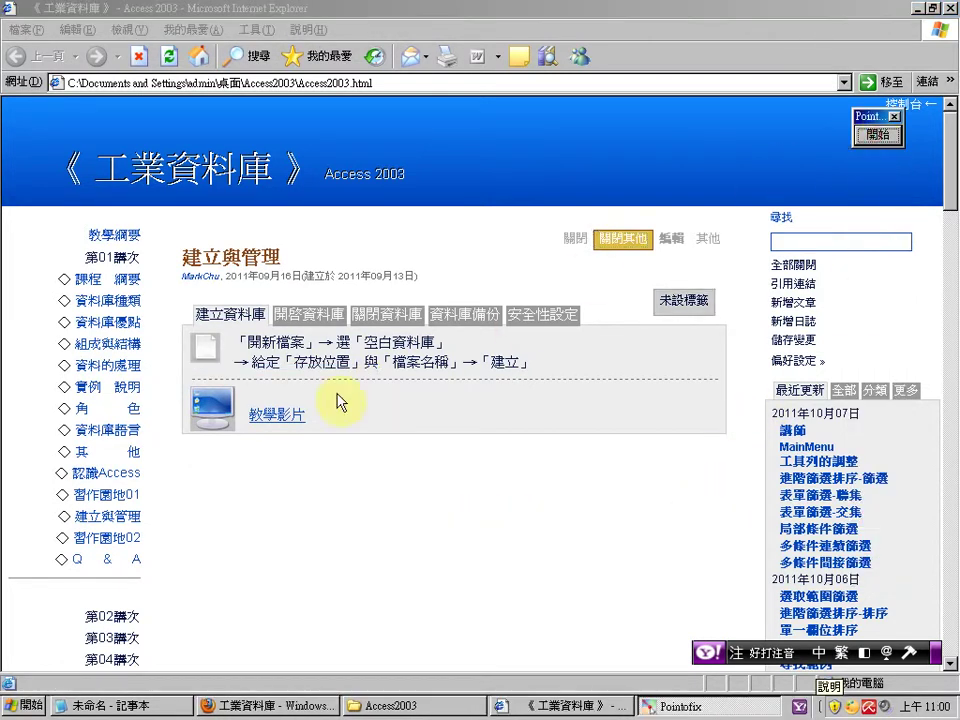
Step: Try to open the 教學影片 link in the 建立資料庫 section and dismiss the dialog
{"action": "left_click", "coordinate": [278, 417]}
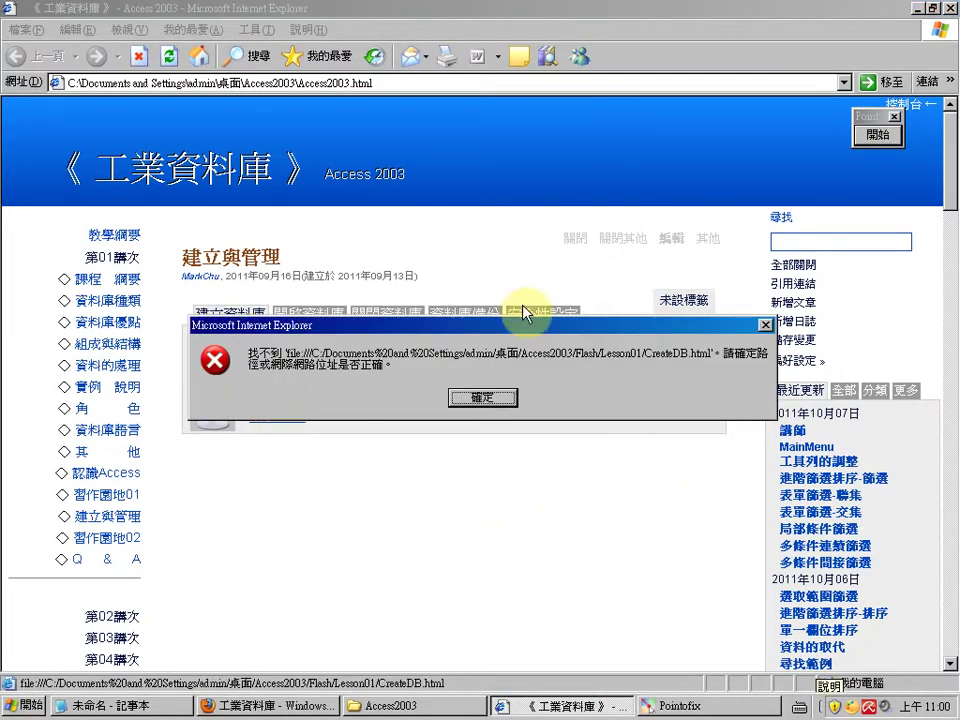
{"action": "left_click", "coordinate": [505, 392]}
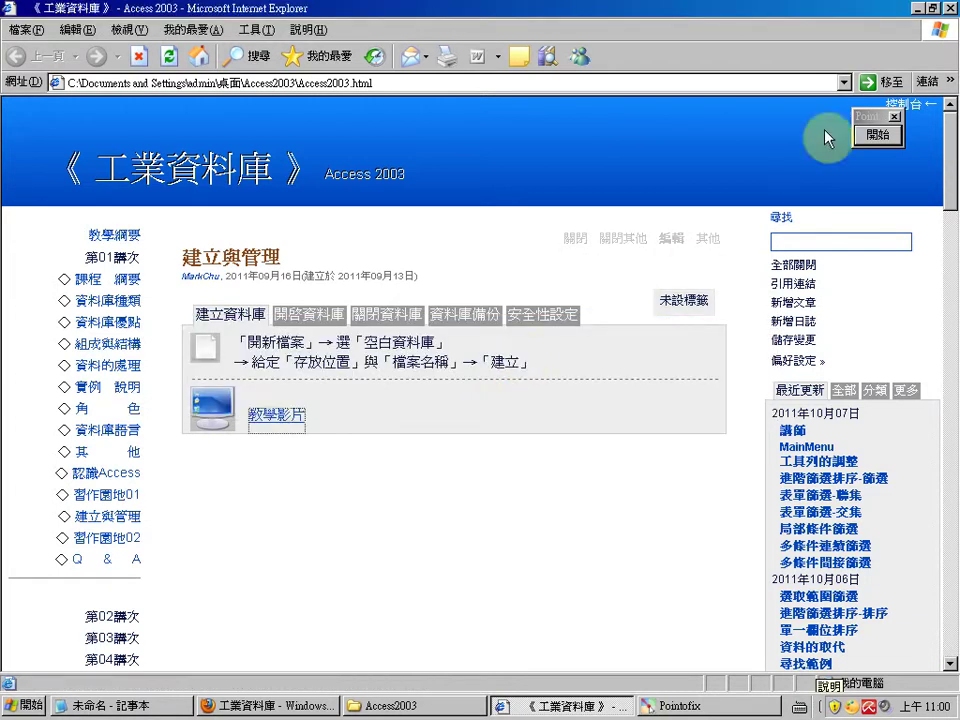
Step: Minimize the course page, start annotating, and frame the Flash folder in the Access2003 window with a red rectangle
{"action": "left_click", "coordinate": [916, 10]}
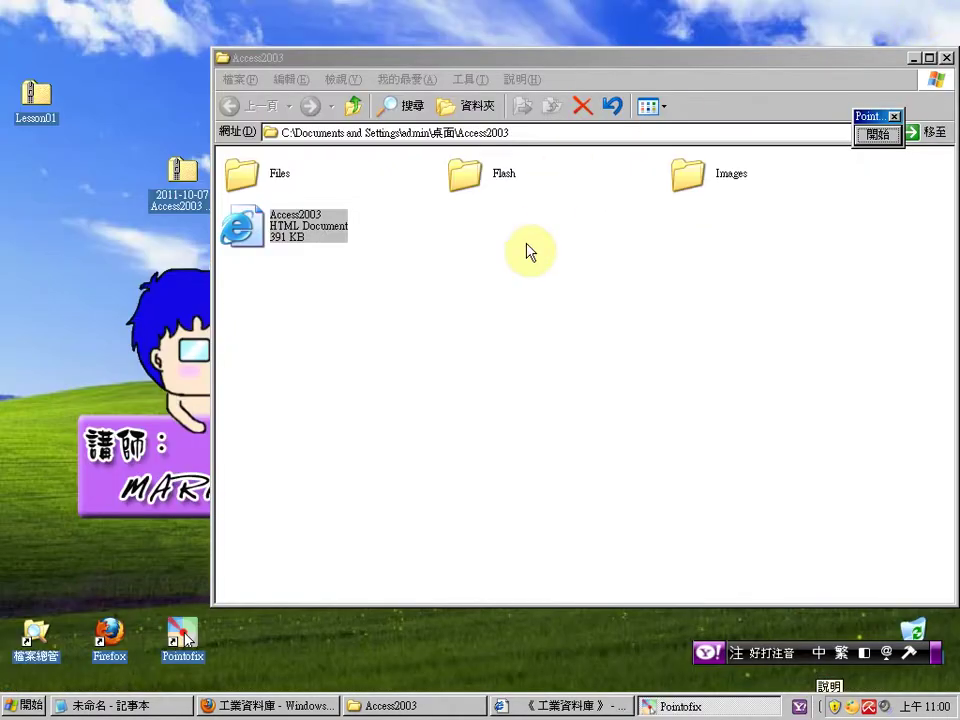
{"action": "left_click", "coordinate": [879, 134]}
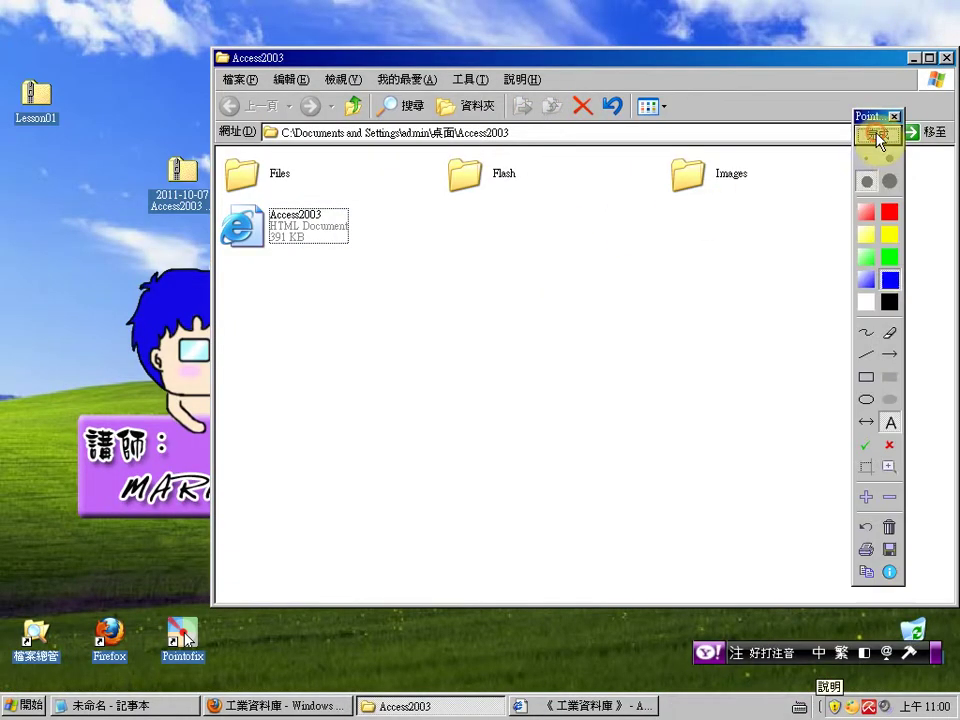
{"action": "left_click", "coordinate": [867, 380]}
{"action": "left_click", "coordinate": [866, 212]}
{"action": "left_click_drag", "start_coordinate": [421, 146], "coordinate": [550, 224]}
Step: Add the red text annotation 錄影檔要放在 Flash 資料夾中 below the framed folder, and end annotation mode
{"action": "left_click", "coordinate": [889, 424]}
{"action": "left_click", "coordinate": [401, 341]}
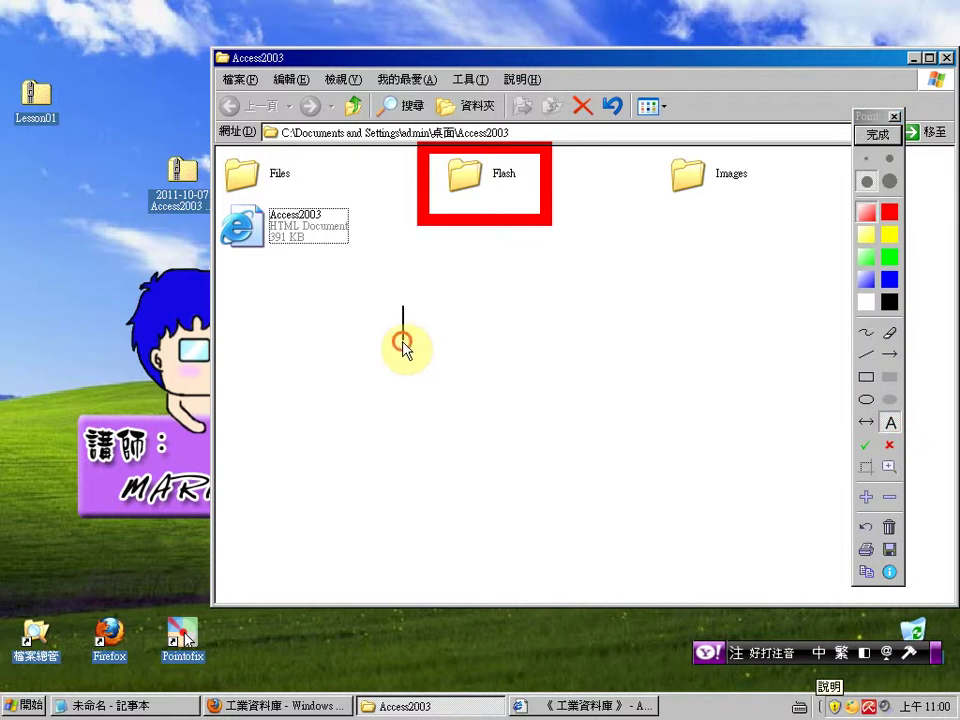
{"action": "type", "text": "路ㄧㄥ"}
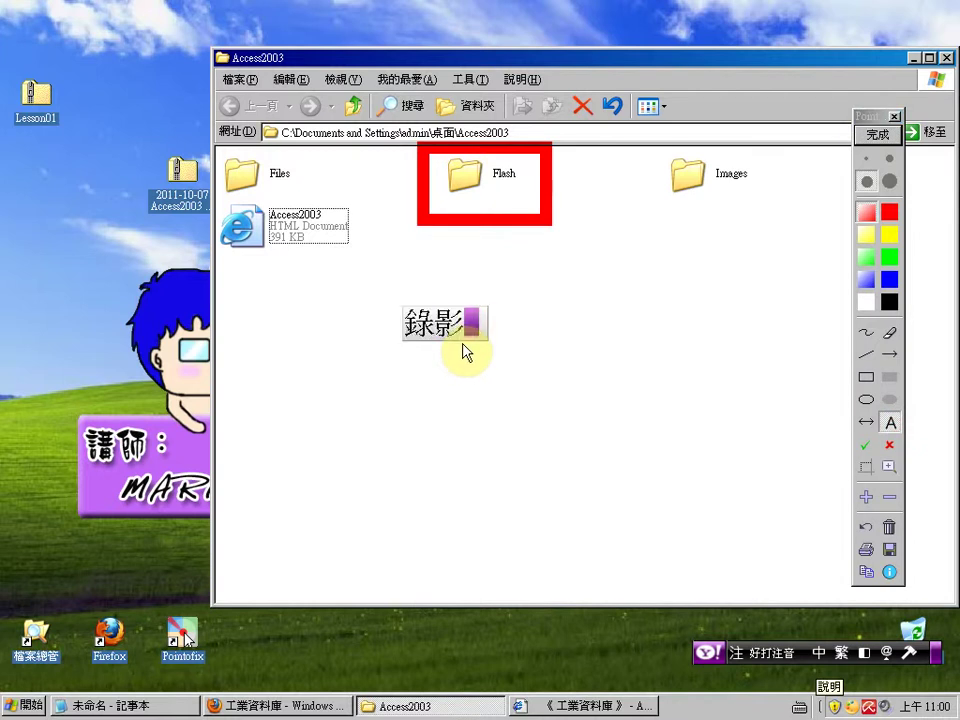
{"action": "type", "text": "要"}
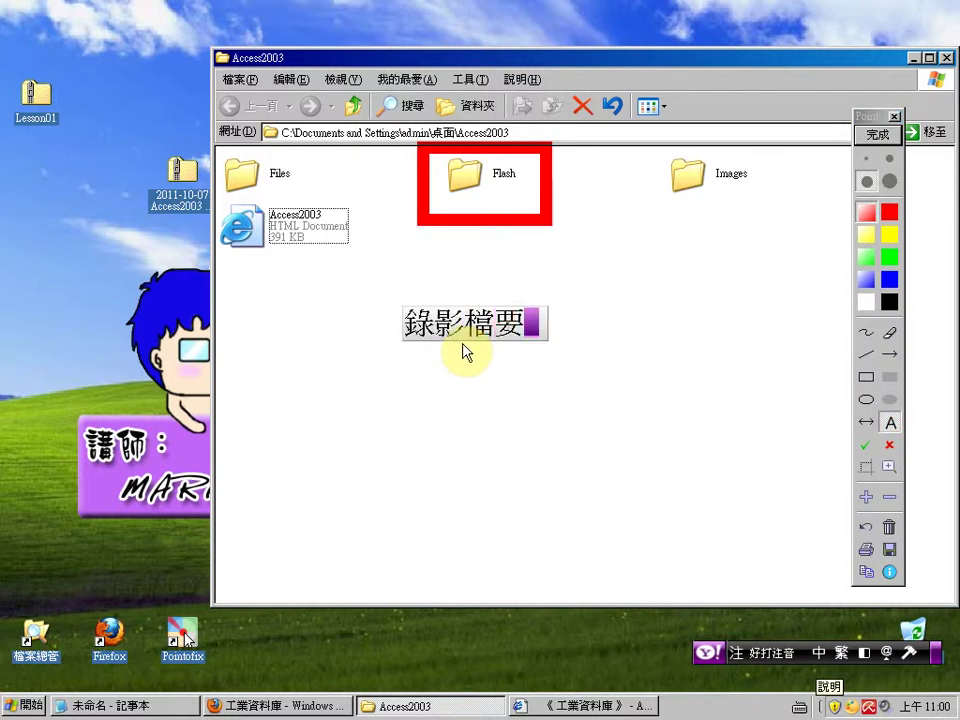
{"action": "type", "text": "放ㄗ"}
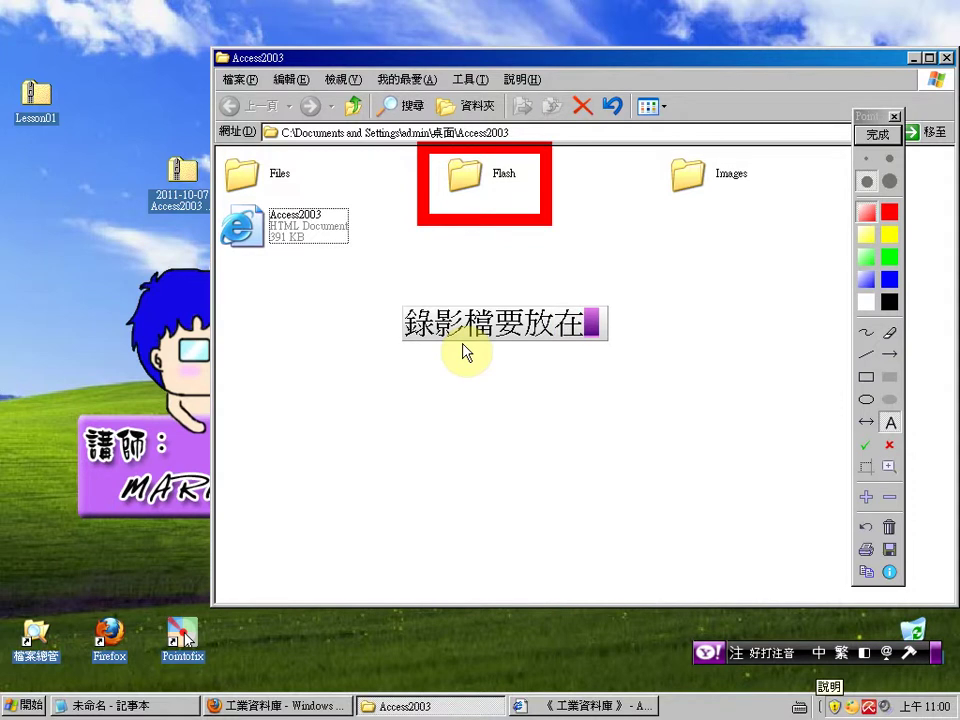
{"action": "key", "text": "Return"}
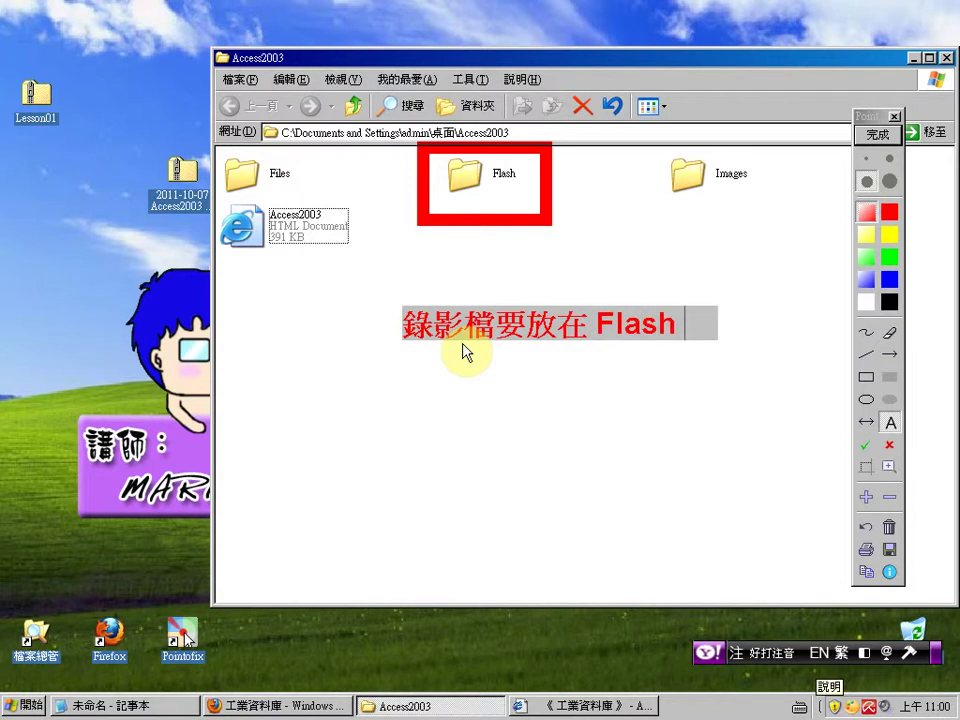
{"action": "type", "text": "資料及"}
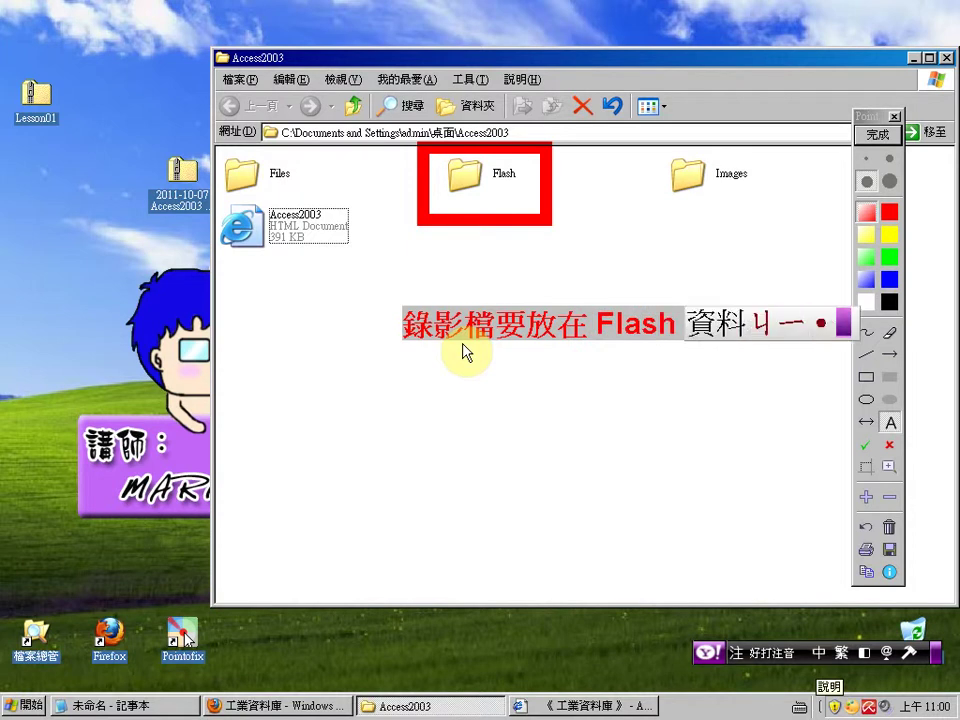
{"action": "key", "text": "BackSpace"}
{"action": "type", "text": "夾中"}
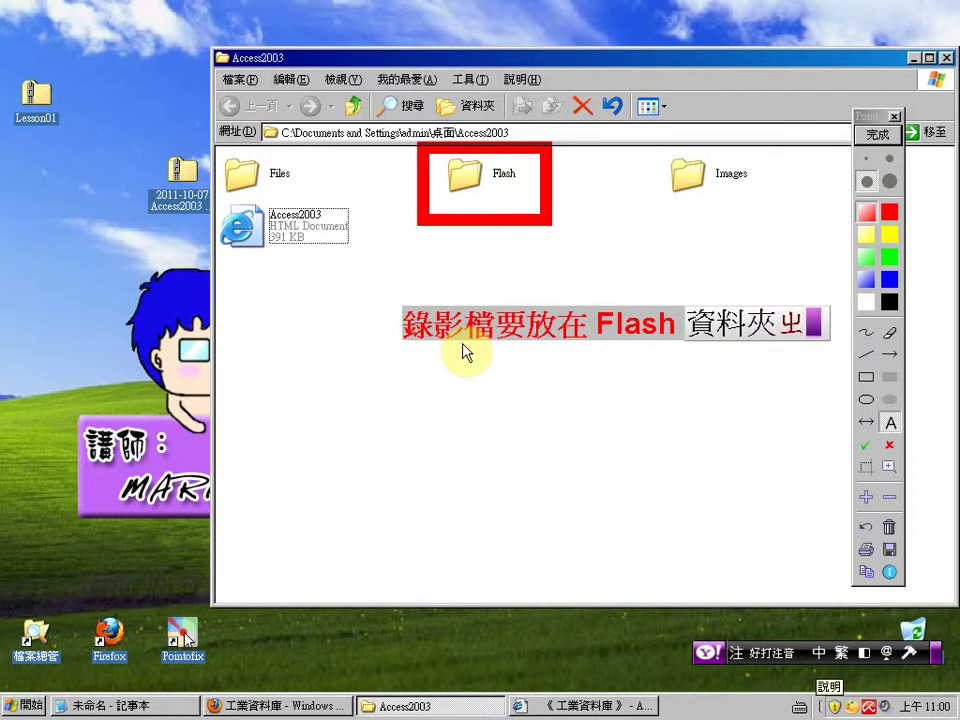
{"action": "key", "text": "Return"}
{"action": "left_click", "coordinate": [462, 347]}
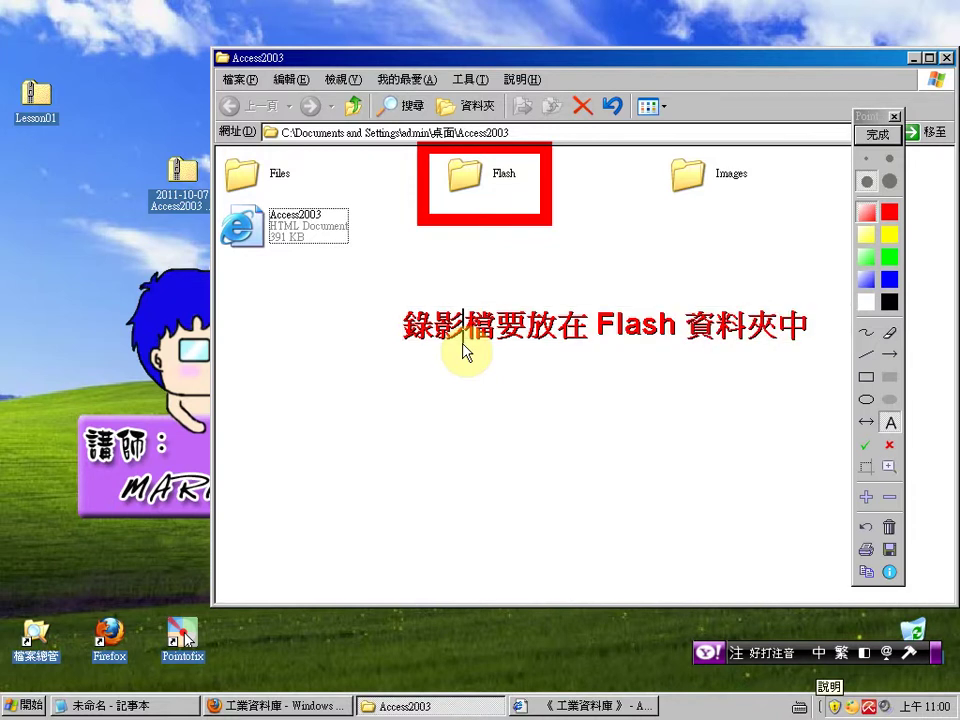
{"action": "left_click", "coordinate": [880, 134]}
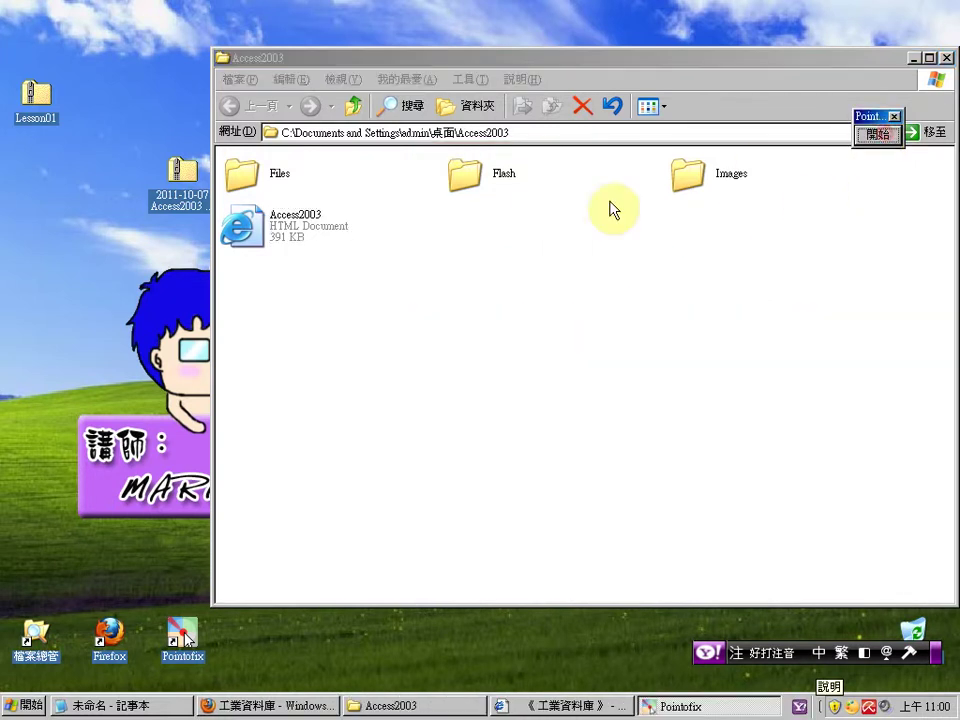
Step: Open the Flash folder and move the Lesson01 archive from the desktop into it
{"action": "double_click", "coordinate": [490, 178]}
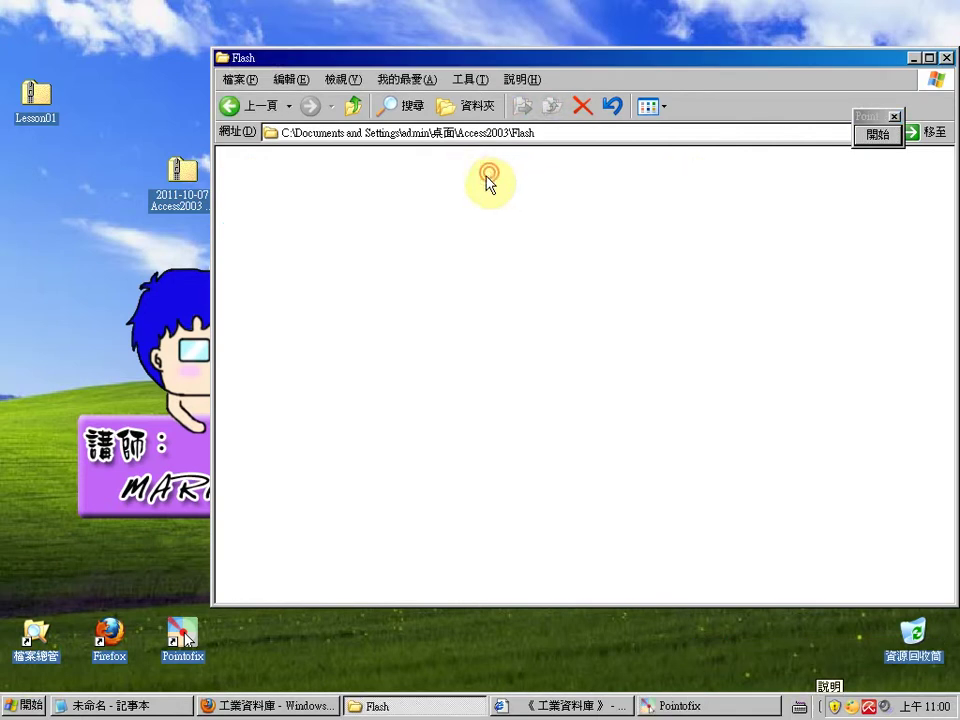
{"action": "left_click", "coordinate": [38, 98]}
{"action": "left_click_drag", "start_coordinate": [40, 97], "coordinate": [332, 226]}
Step: Extract the Lesson01 archive into the current folder with 7-Zip, and delete the archive file
{"action": "right_click", "coordinate": [277, 180]}
{"action": "mouse_move", "coordinate": [370, 276]}
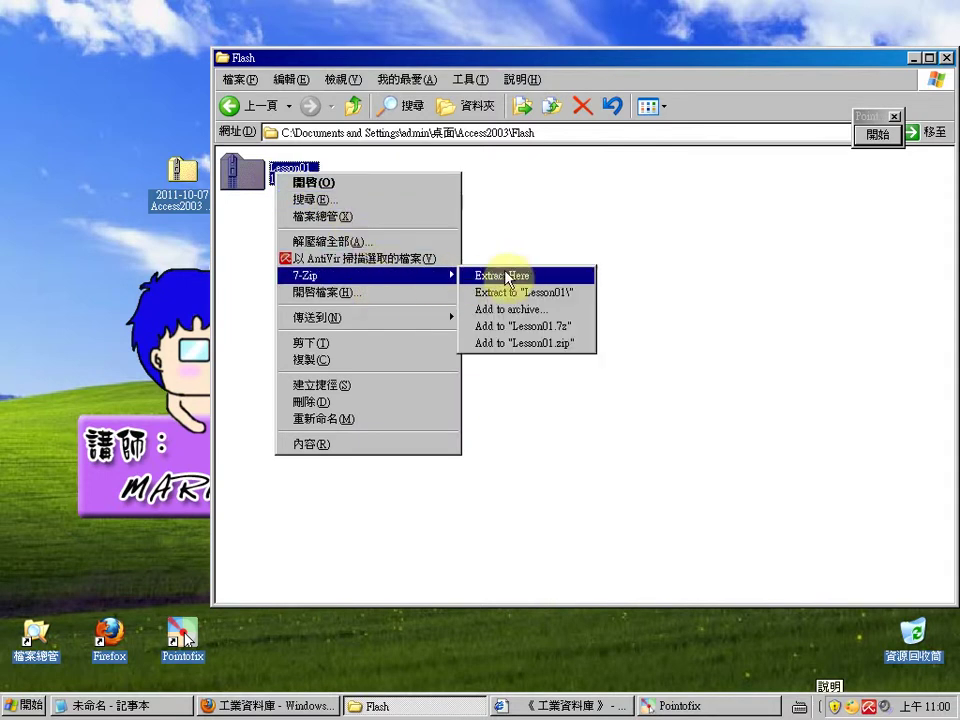
{"action": "left_click", "coordinate": [540, 278]}
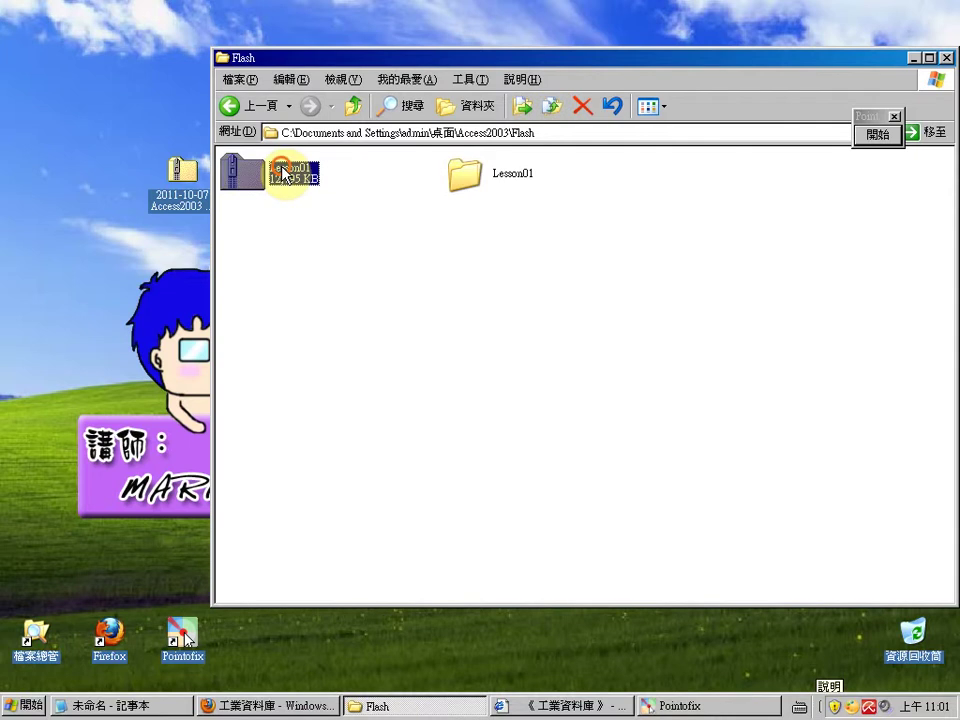
{"action": "left_click", "coordinate": [583, 107]}
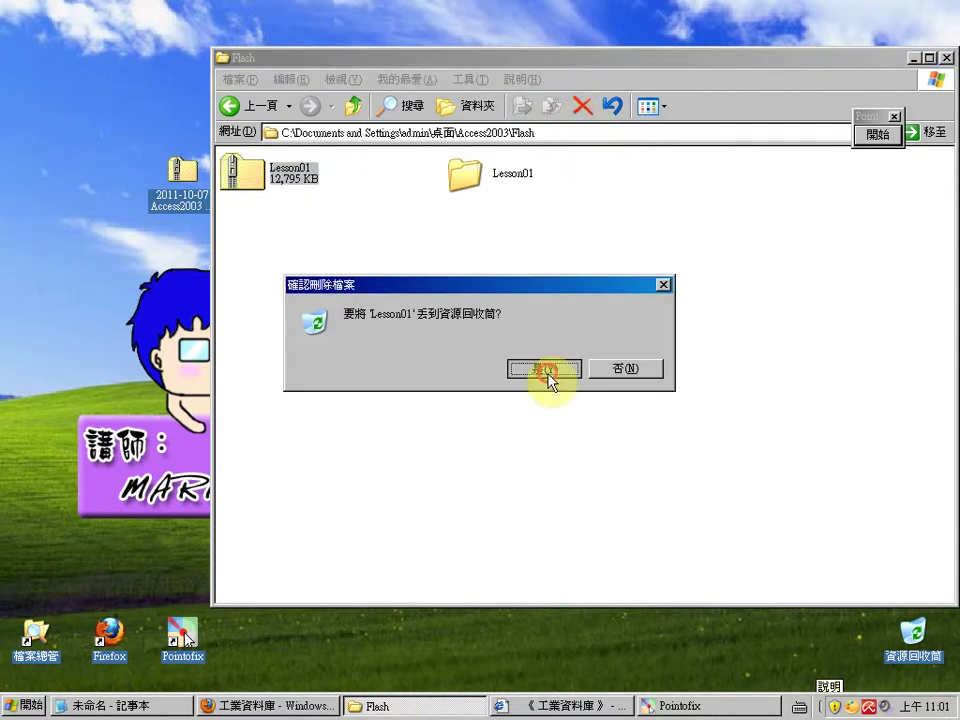
{"action": "left_click", "coordinate": [545, 372]}
Step: Start annotating and frame the Lesson01 folder and the 桌面\Access2003\Flash part of the path with red rectangles
{"action": "left_click", "coordinate": [878, 134]}
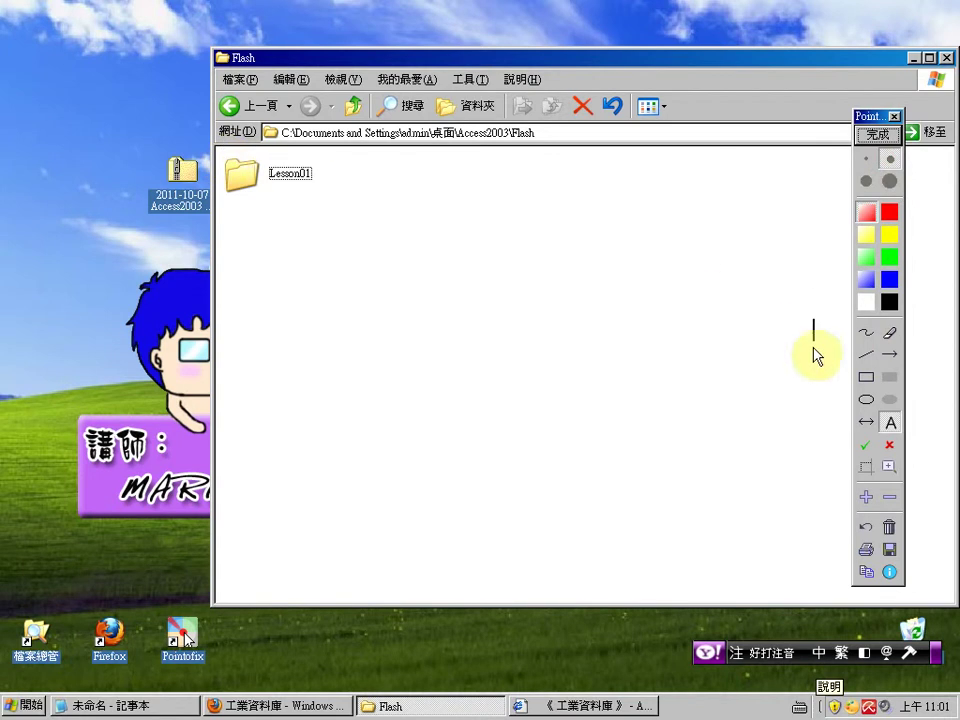
{"action": "left_click", "coordinate": [867, 378]}
{"action": "mouse_move", "coordinate": [219, 150]}
{"action": "left_mouse_down"}
{"action": "mouse_move", "coordinate": [339, 210]}
{"action": "mouse_move", "coordinate": [377, 213]}
{"action": "left_mouse_up"}
{"action": "left_click_drag", "start_coordinate": [411, 112], "coordinate": [572, 165]}
Step: Add the thicker red text annotation 這是第一課的錄影檔 in the empty area below the Lesson01 folder
{"action": "left_click", "coordinate": [866, 181]}
{"action": "left_click", "coordinate": [889, 422]}
{"action": "left_click", "coordinate": [376, 372]}
{"action": "type", "text": "ㄓ"}
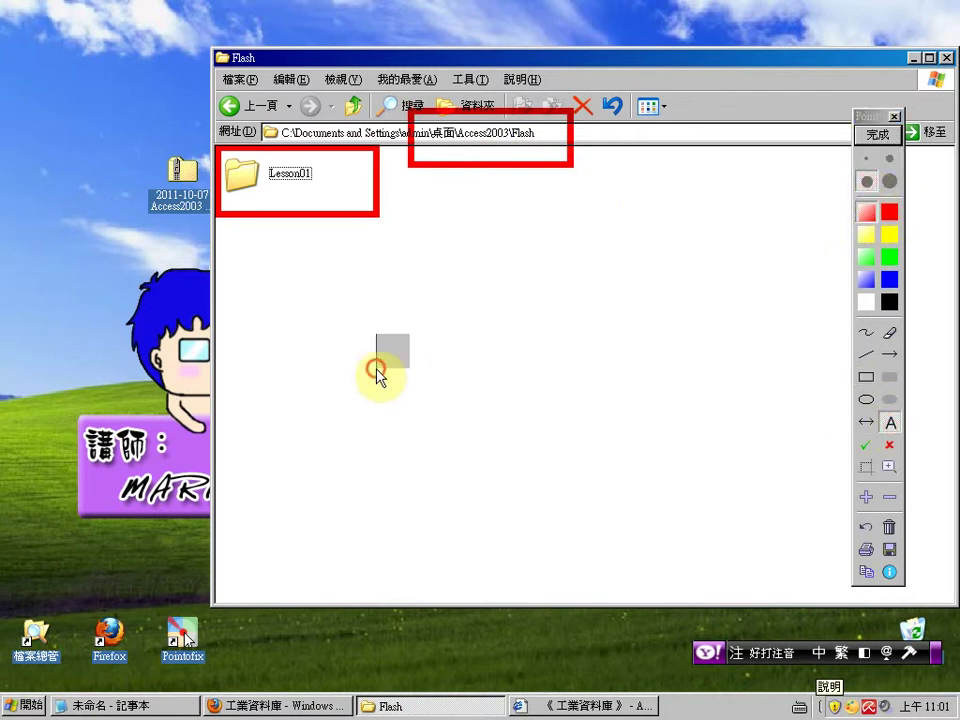
{"action": "type", "text": "是"}
{"action": "key", "text": "Return"}
{"action": "type", "text": "第一ㄎㄜ"}
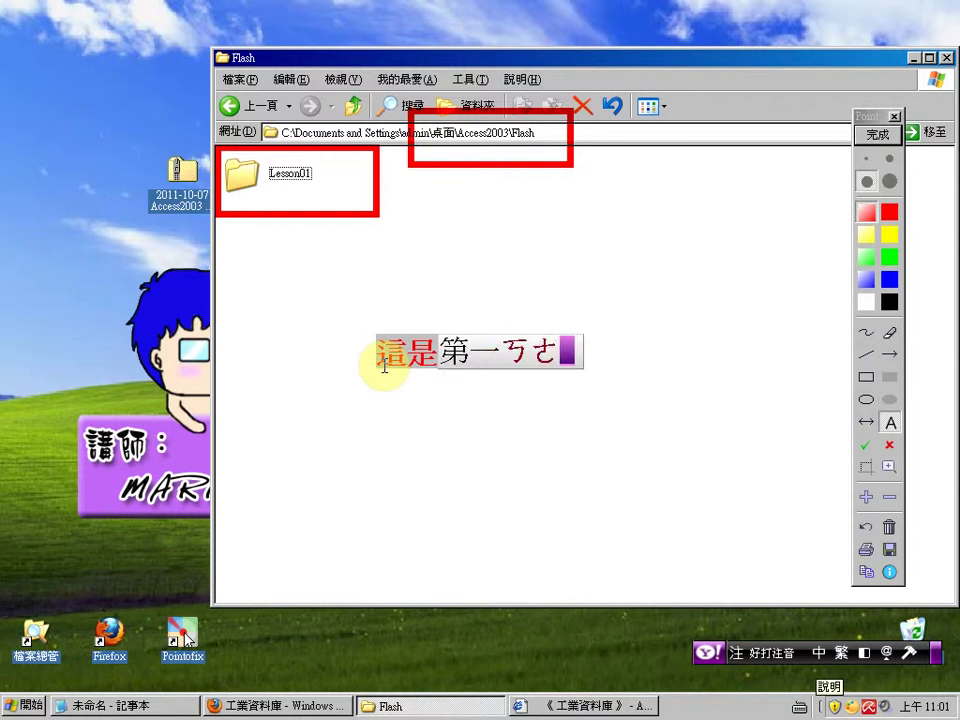
{"action": "key", "text": "Return"}
{"action": "type", "text": "ㄉㄜㄌㄨˋㄧㄥˇㄉㄤˇ"}
{"action": "key", "text": "Return"}
{"action": "left_click", "coordinate": [384, 365]}
Step: Add a second red text line 其他堂課的錄影檔放置方式一樣 beneath the first one, and end annotation mode
{"action": "left_click", "coordinate": [377, 418]}
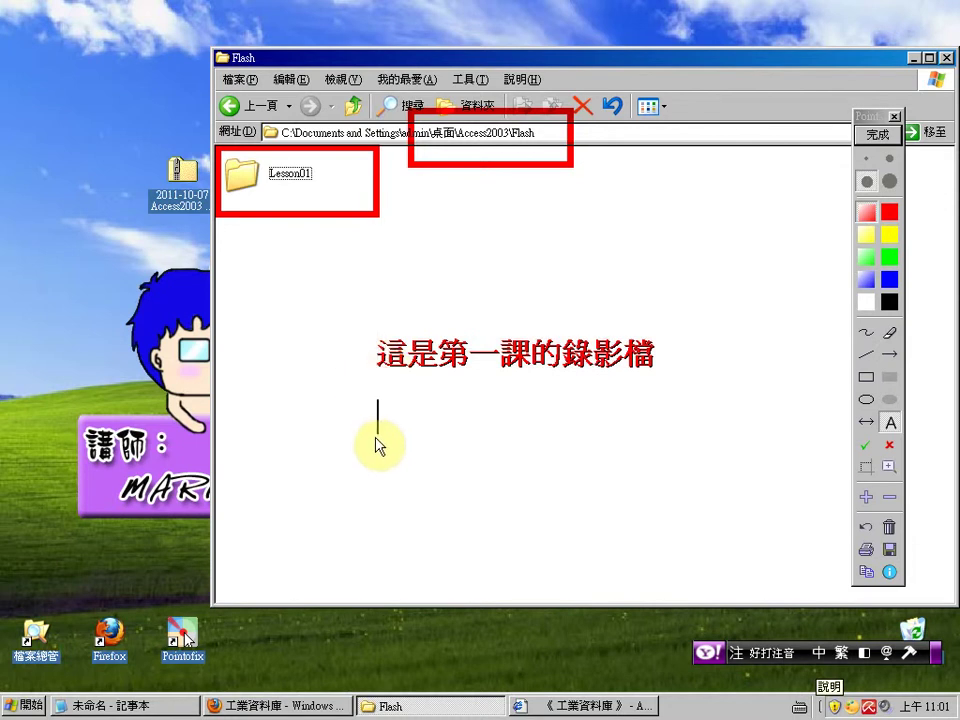
{"action": "type", "text": "ㄑㄧˊㄊㄚ ㄊㄤ"}
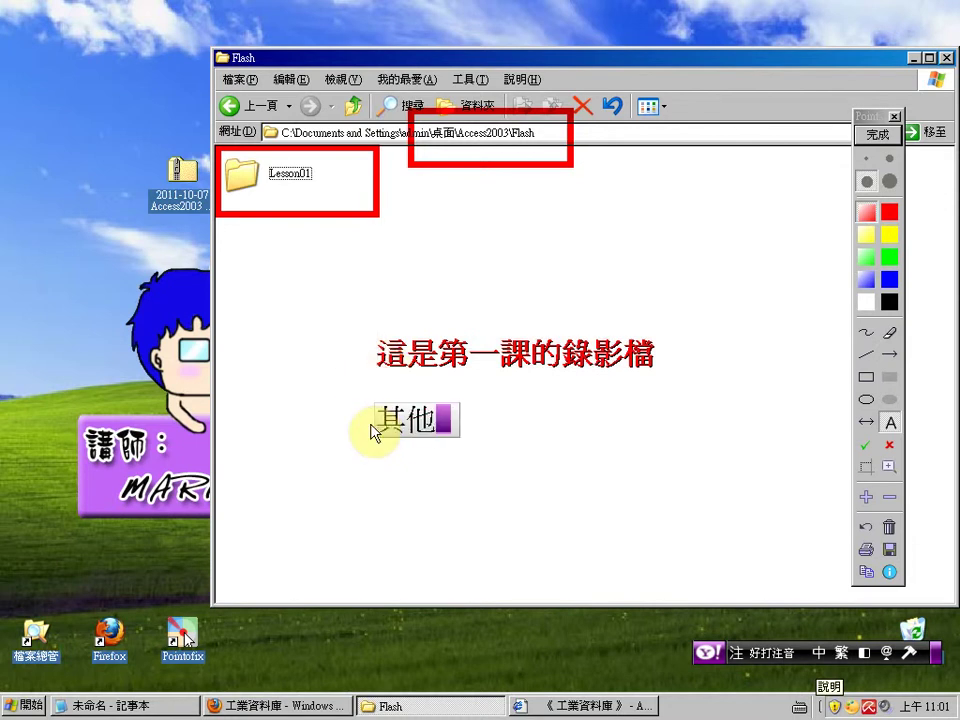
{"action": "type", "text": "ˊㄎㄜˋㄉㄜ˙"}
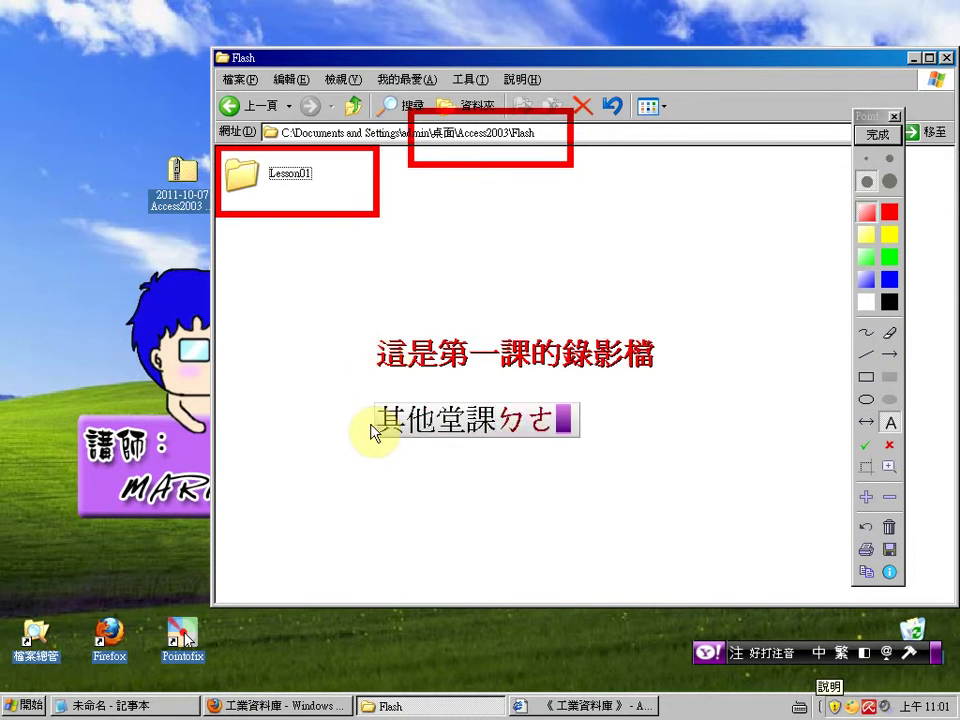
{"action": "type", "text": "ㄌㄨˋㄧㄥˇㄉㄤˇ"}
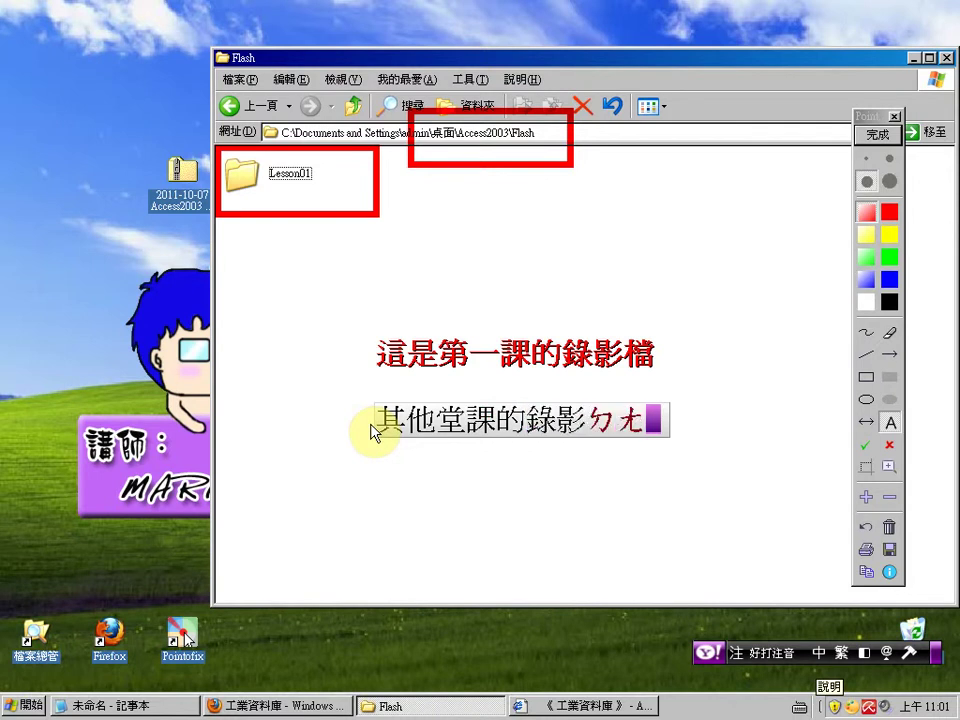
{"action": "key", "text": "Return"}
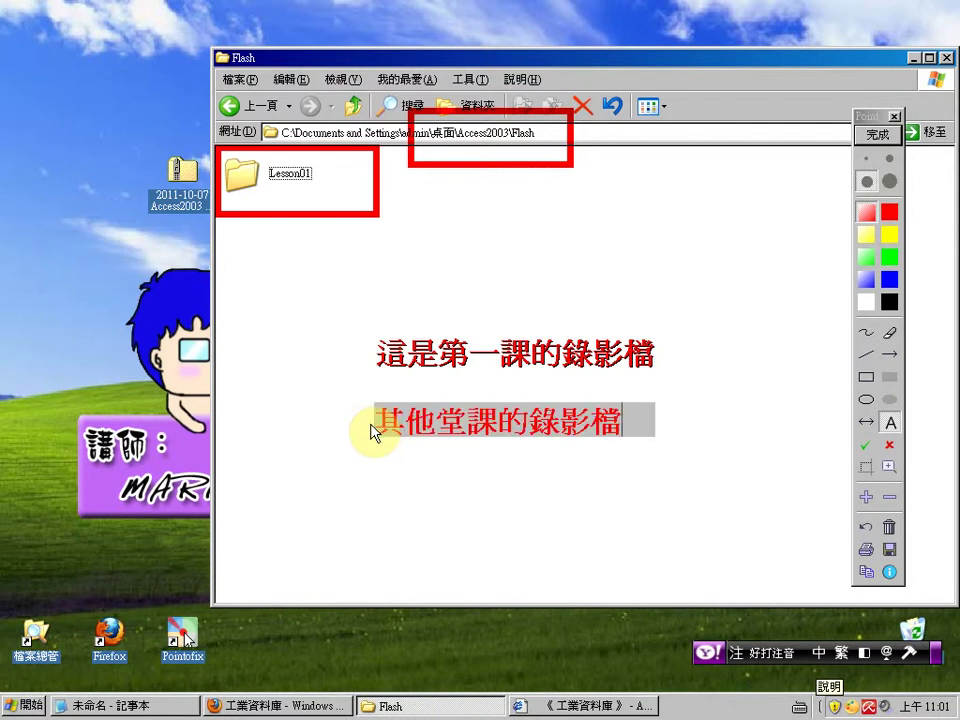
{"action": "type", "text": "ㄈㄤˋㄓˋ"}
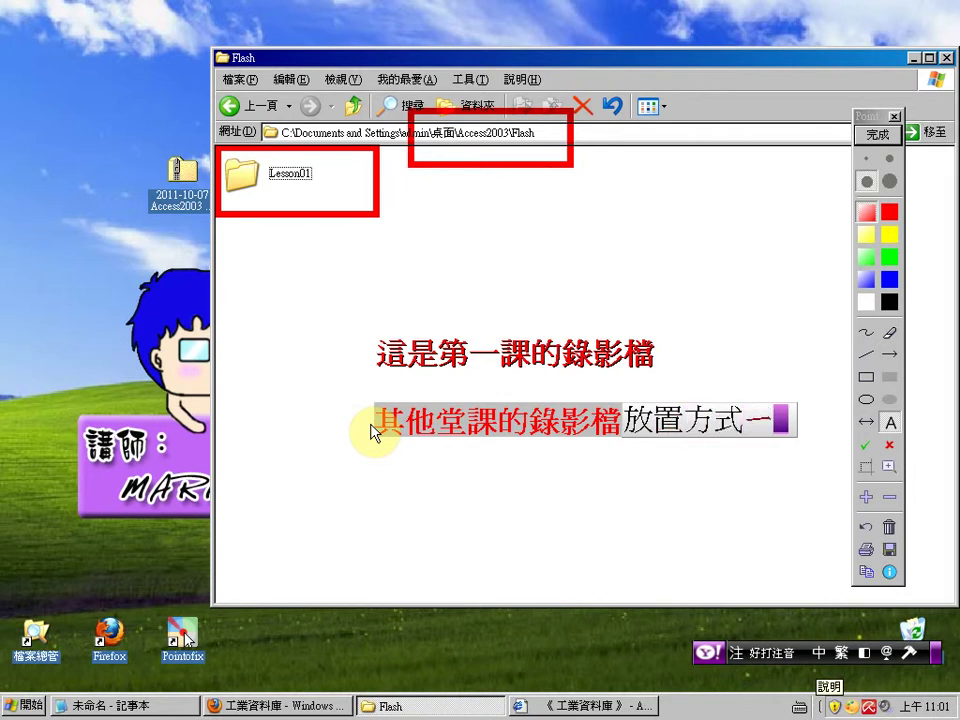
{"action": "type", "text": "ㄧㄤˋ"}
{"action": "key", "text": "Return"}
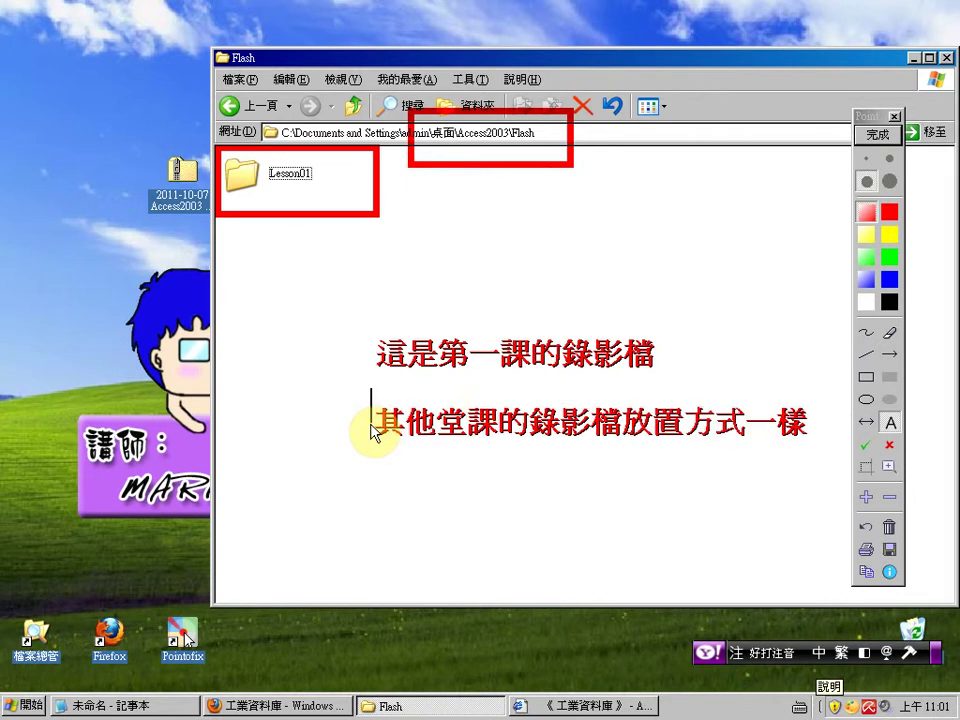
{"action": "left_click", "coordinate": [877, 134]}
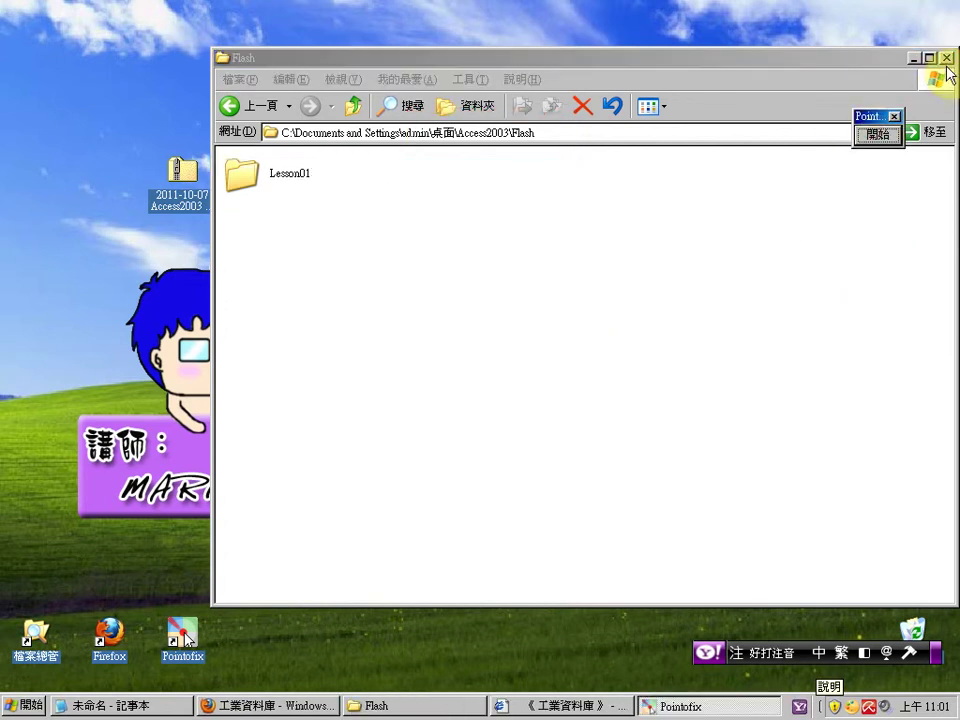
Step: Close the Flash folder, open the 教學影片 link on the 工業資料庫 page, and allow the blocked content
{"action": "left_click", "coordinate": [945, 59]}
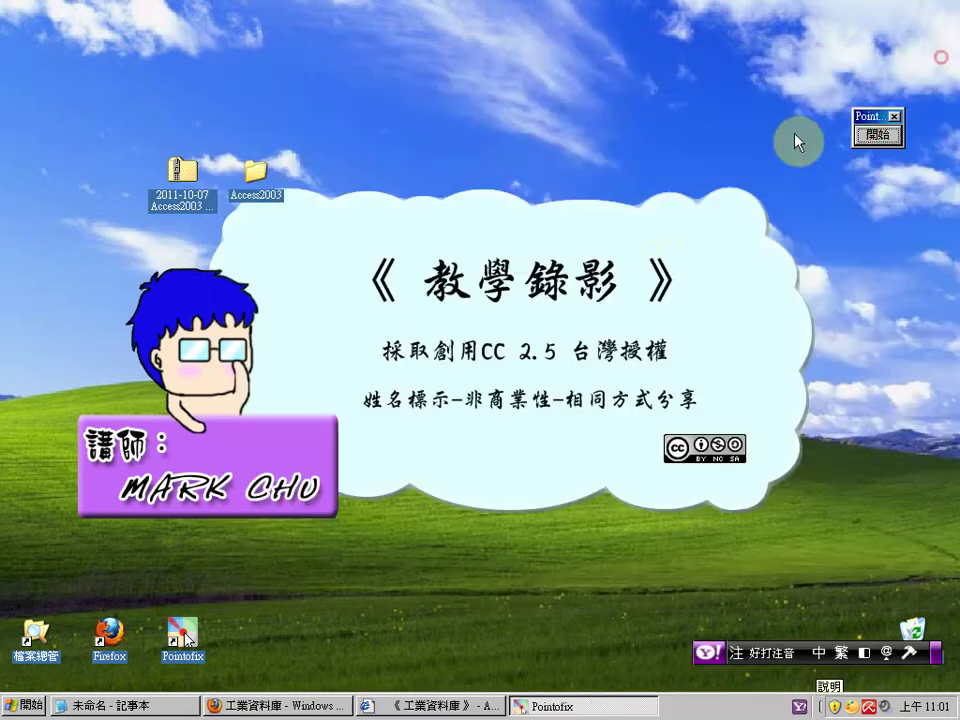
{"action": "left_click", "coordinate": [479, 707]}
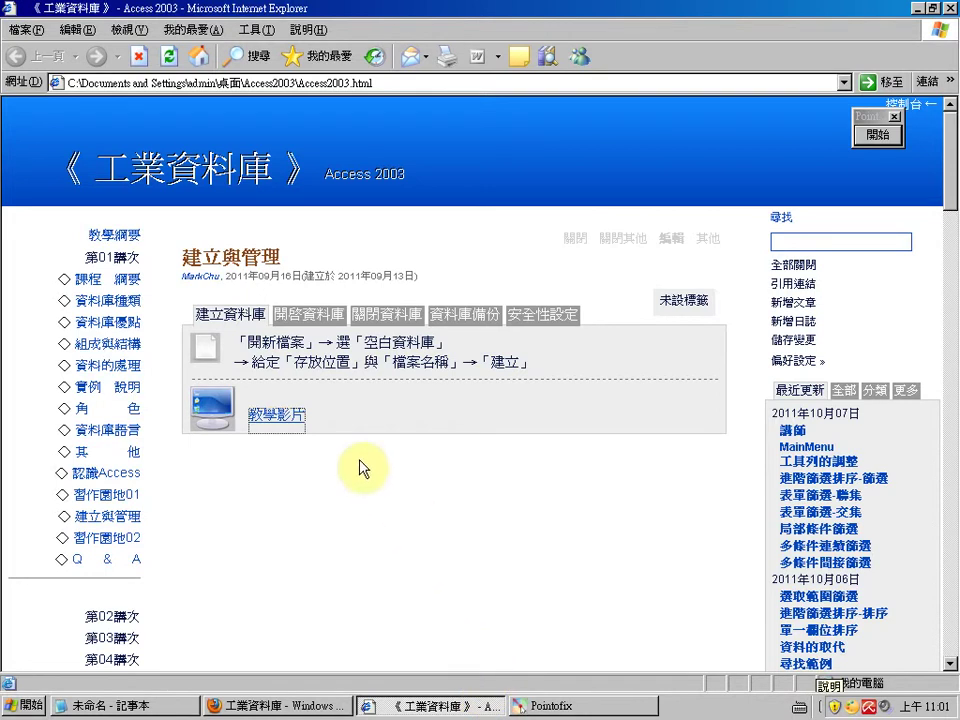
{"action": "left_click", "coordinate": [286, 420]}
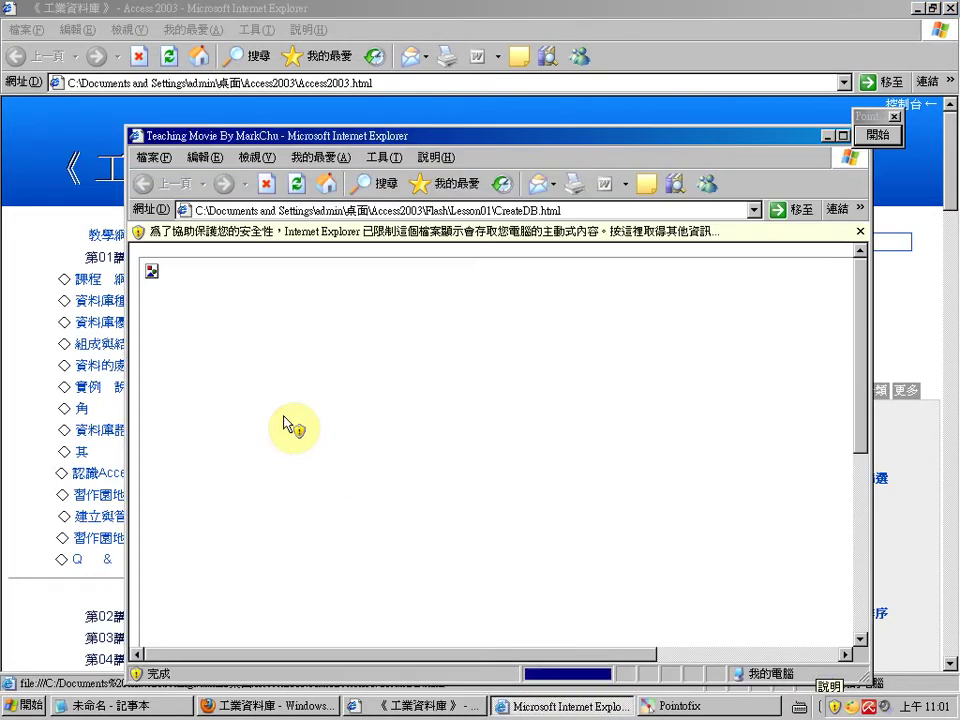
{"action": "left_click", "coordinate": [394, 232]}
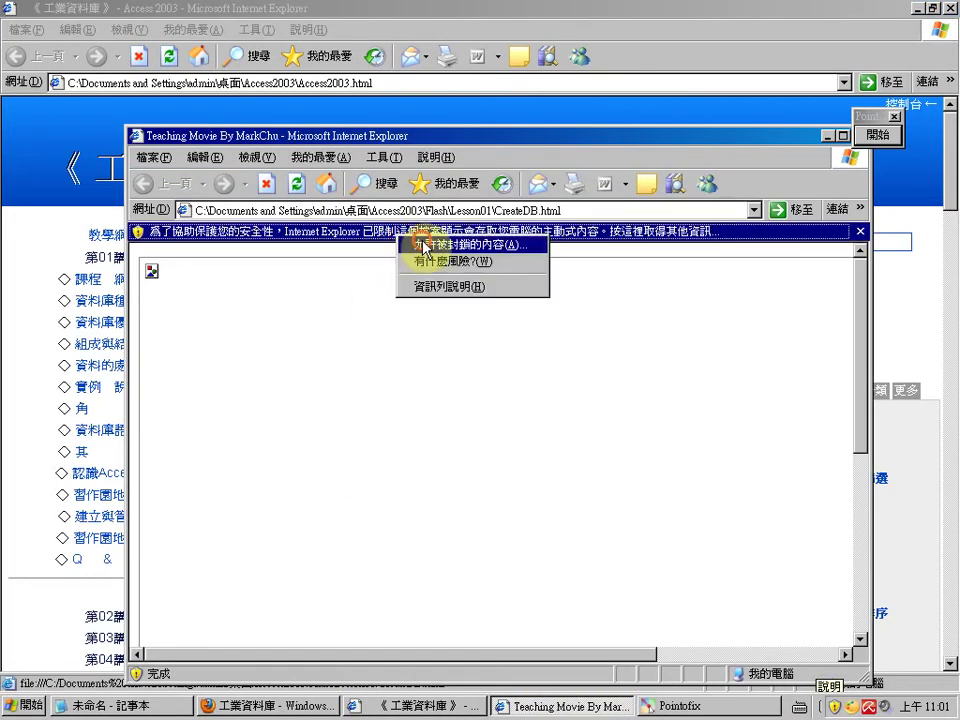
{"action": "left_click", "coordinate": [418, 243]}
{"action": "left_click", "coordinate": [444, 410]}
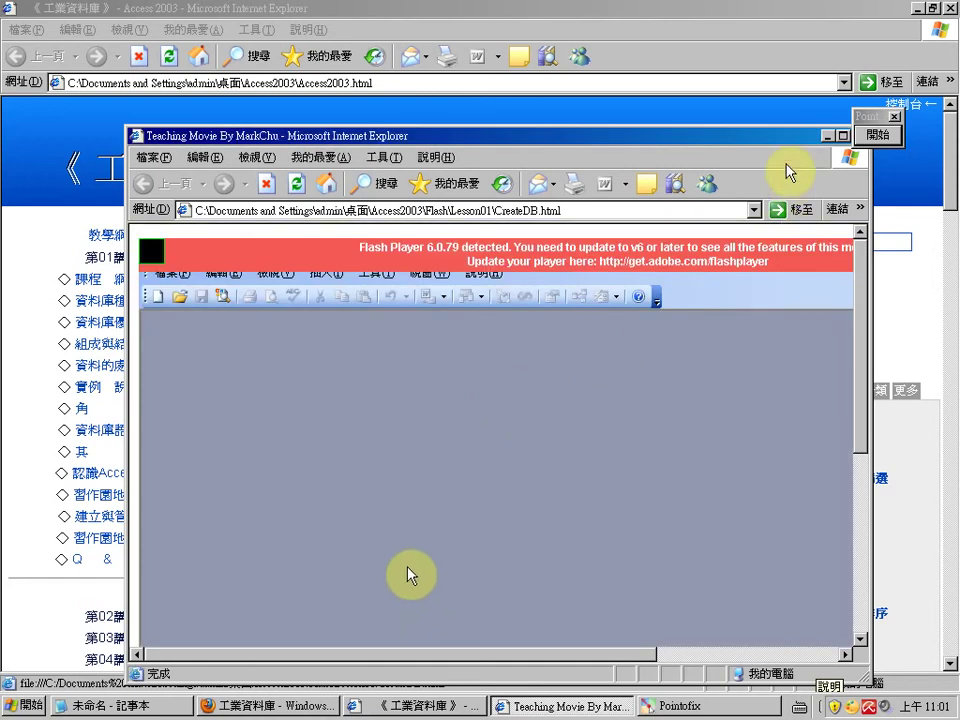
Step: View the teaching movie in a maximized window and close it
{"action": "left_click", "coordinate": [843, 136]}
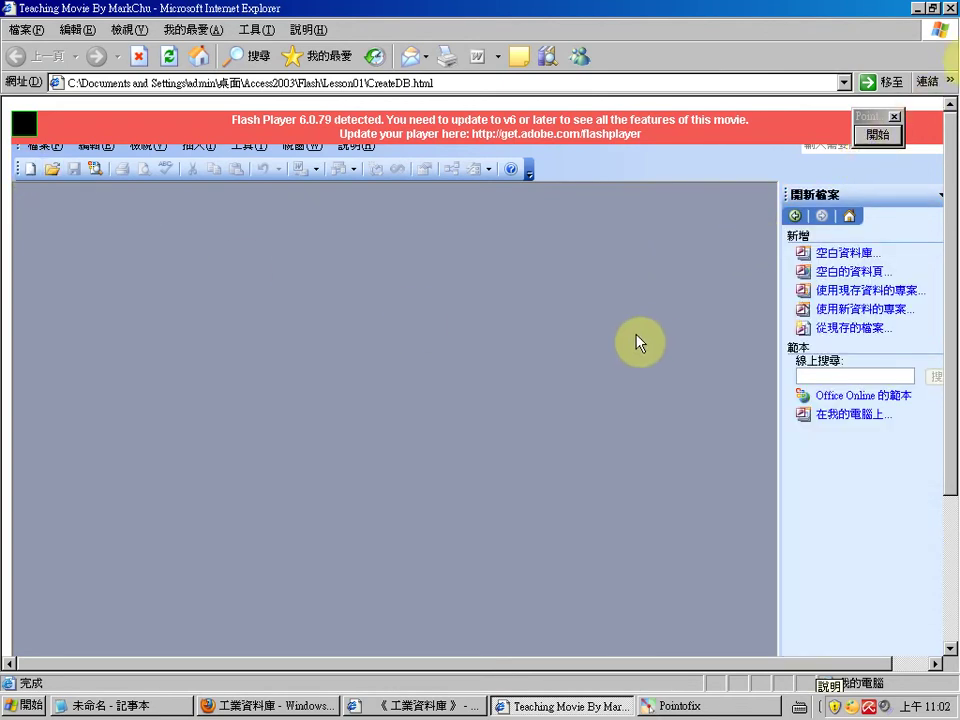
{"action": "left_click", "coordinate": [948, 9]}
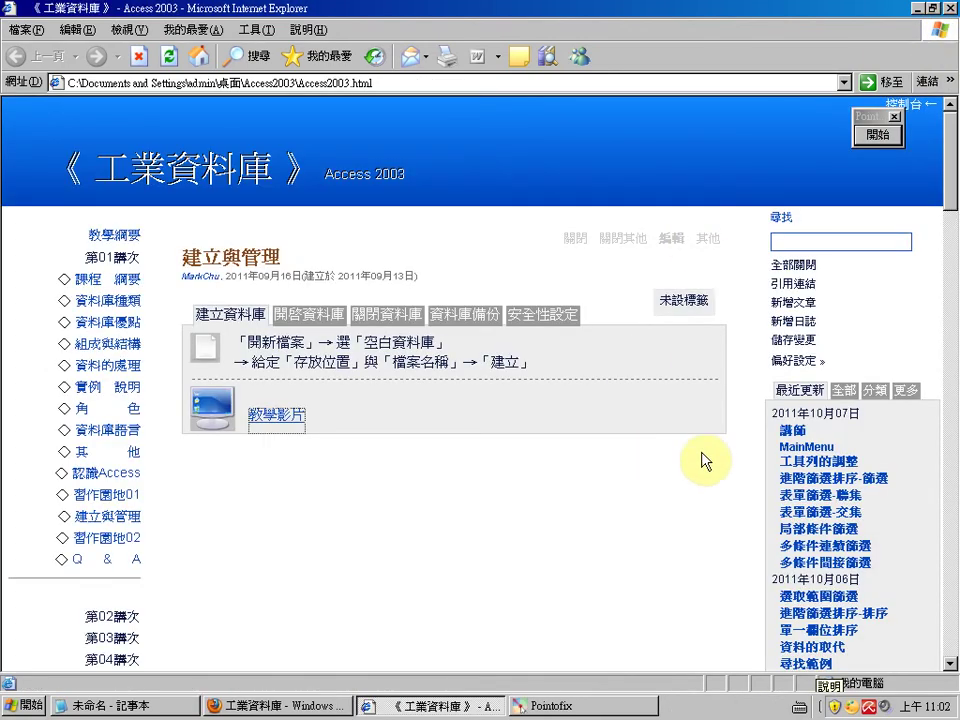